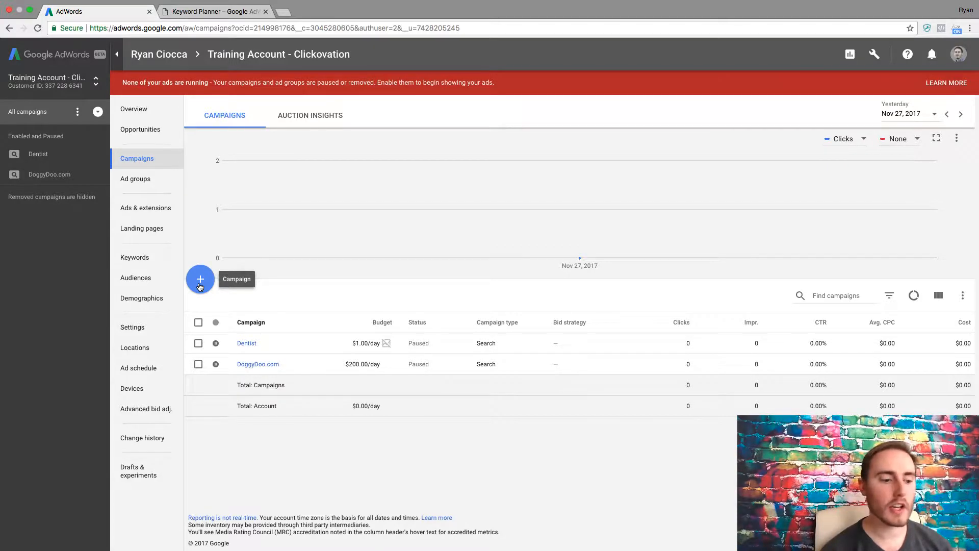
Start a new Search Network campaign and continue without selecting a goal.
click(199, 281)
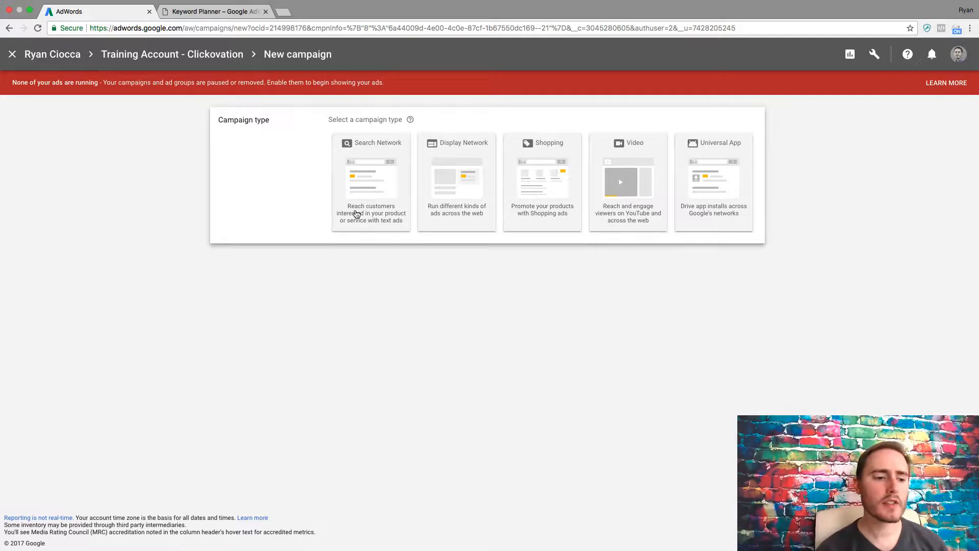
click(364, 205)
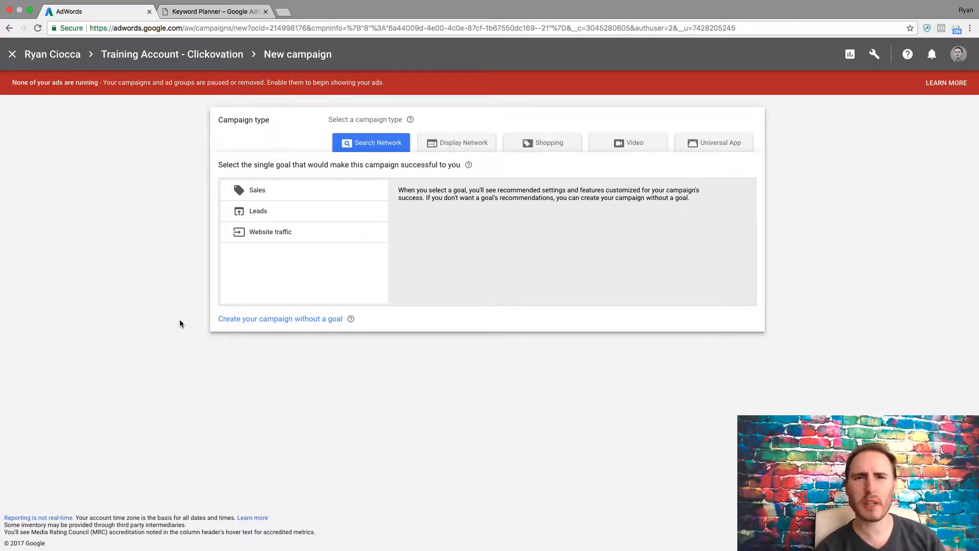
click(276, 197)
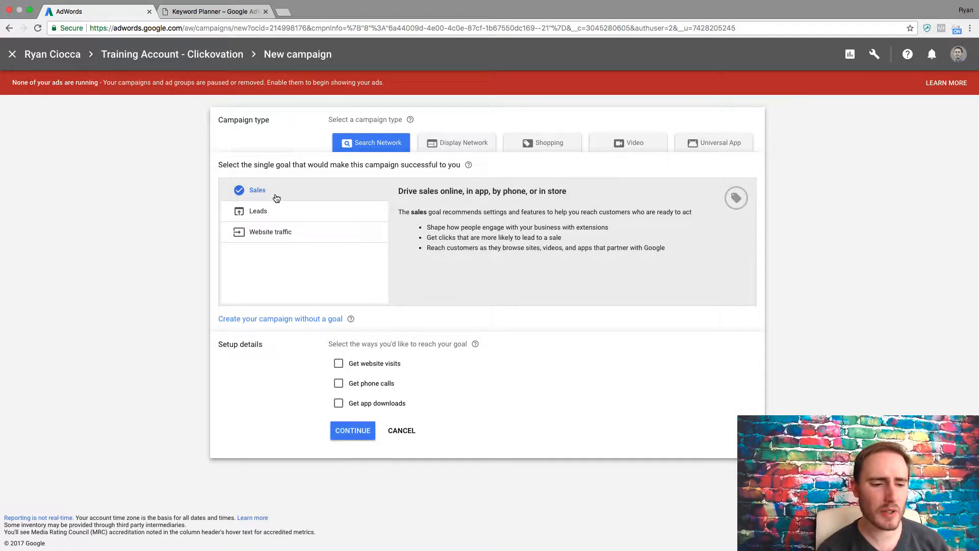
click(277, 212)
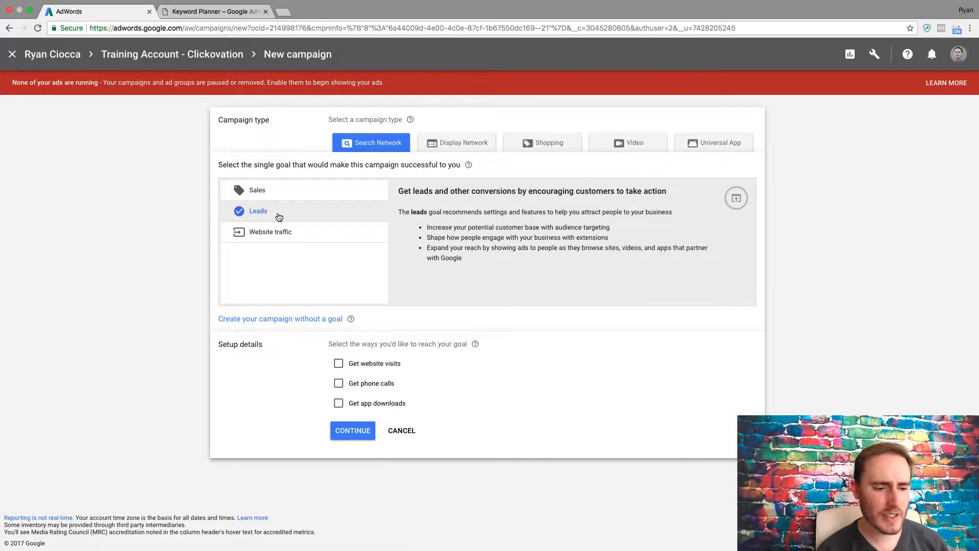
click(293, 233)
click(304, 199)
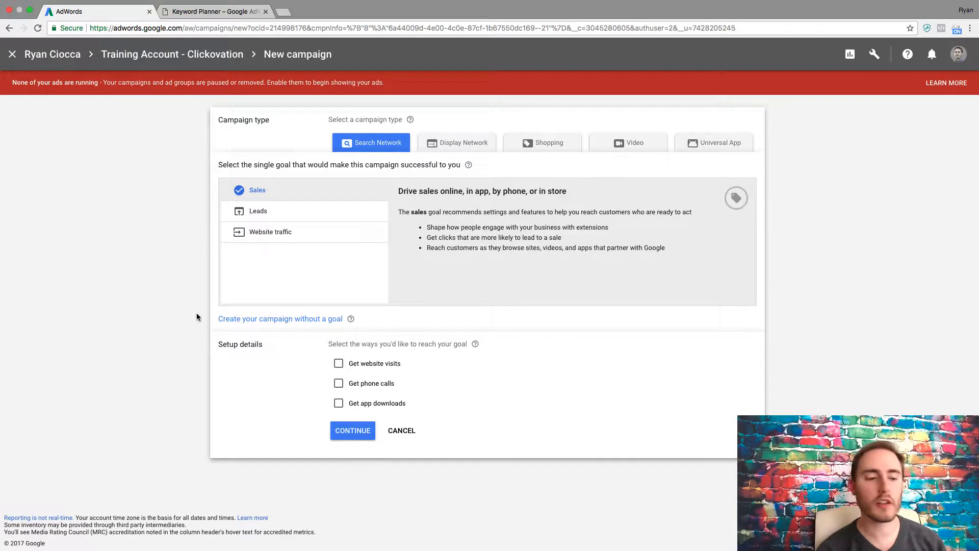
click(262, 322)
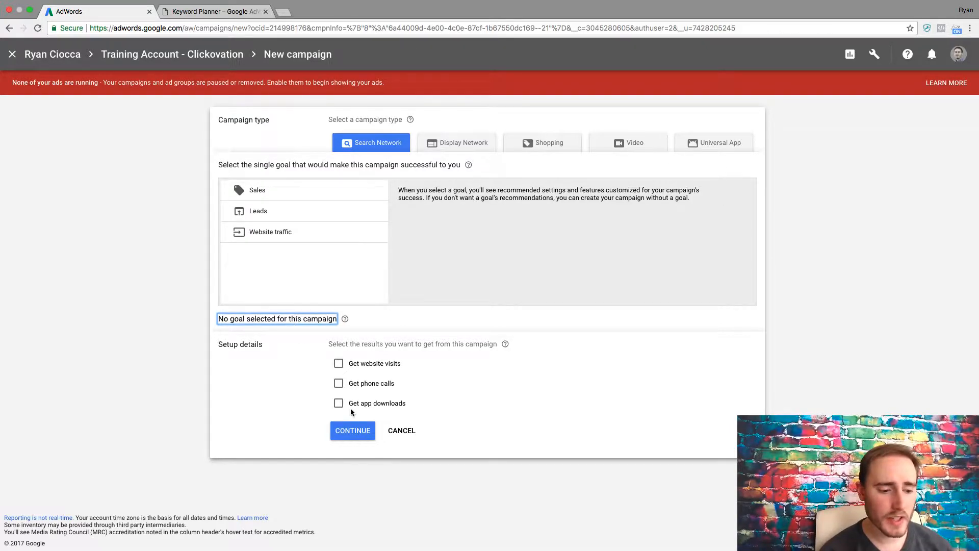
click(352, 429)
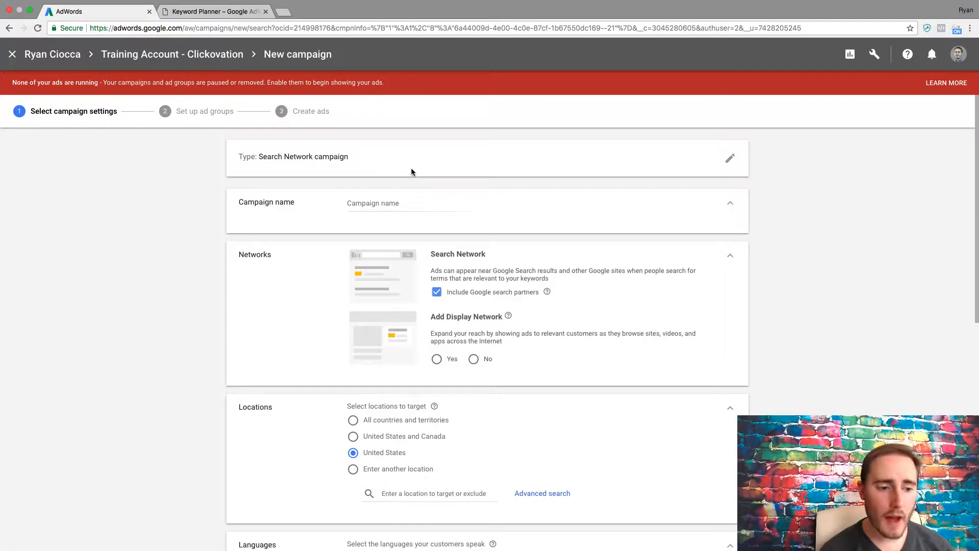
Name the campaign Test.
click(729, 158)
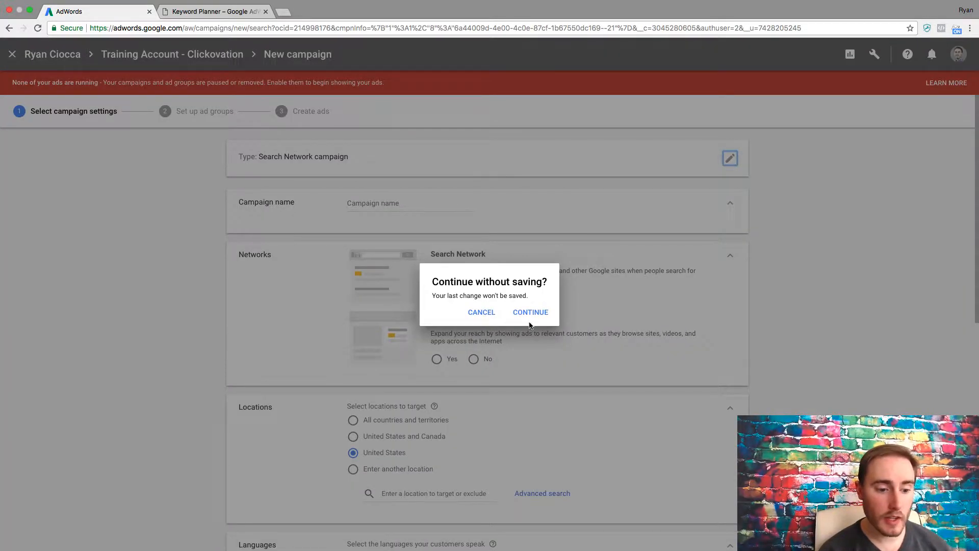
click(491, 316)
click(369, 207)
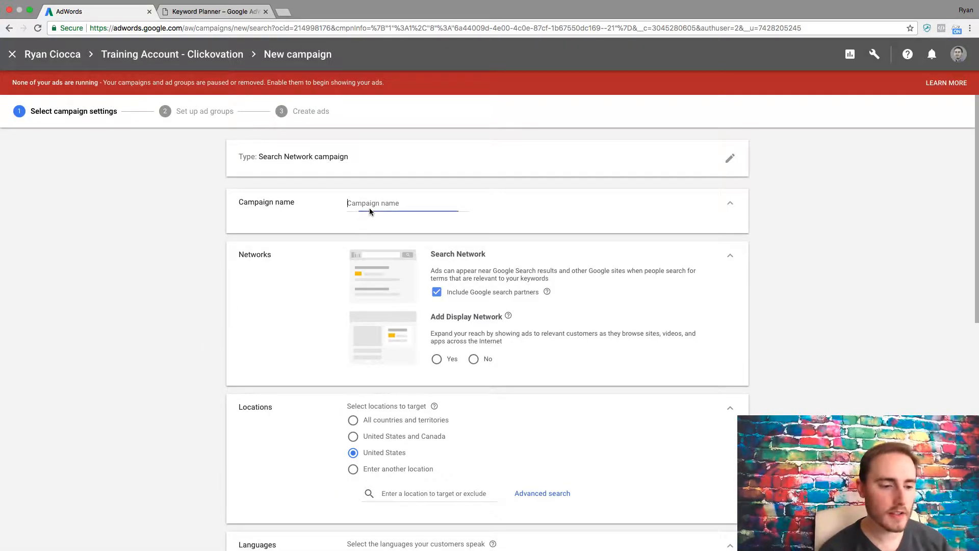
text(Test)
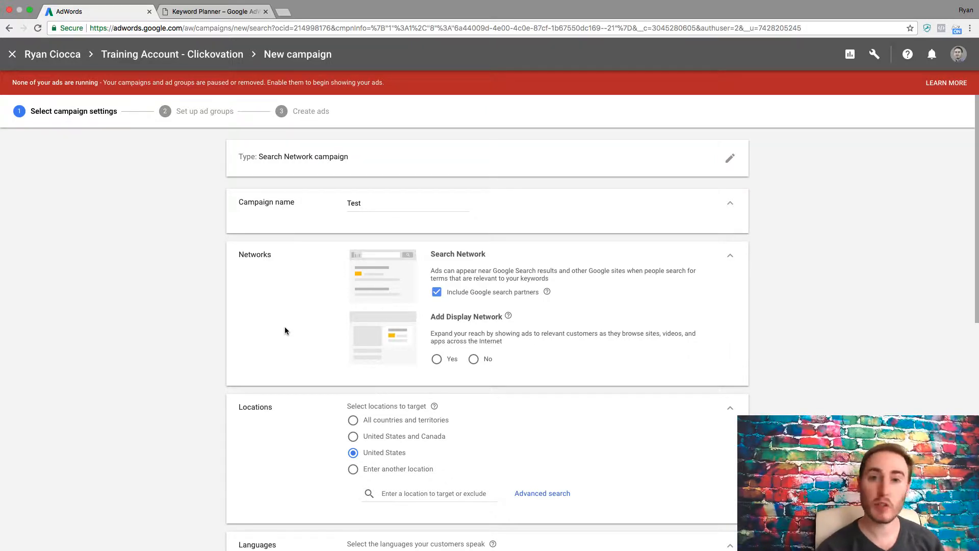
Add a 20 mi radius location target around Charlotte, NC through the advanced location search.
scroll(200, 320, down, 3)
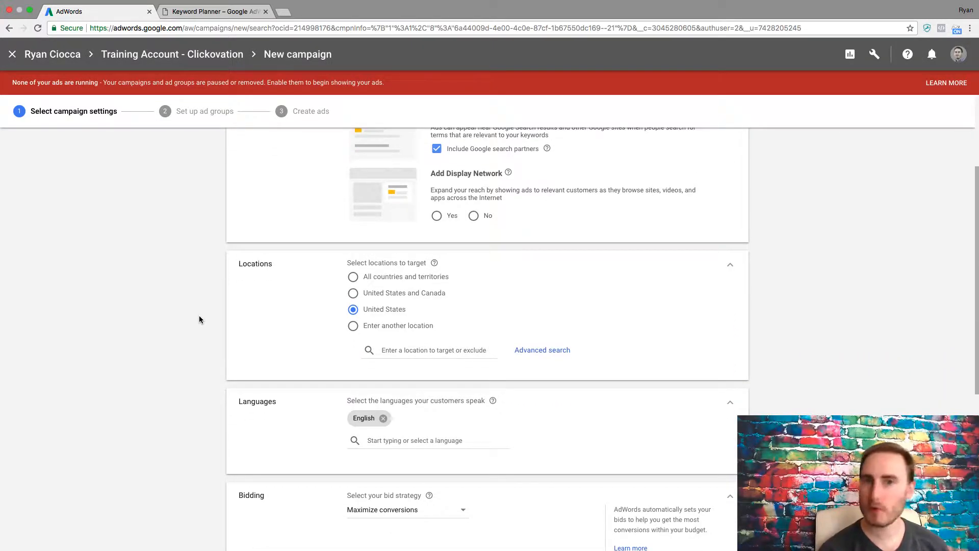
click(518, 352)
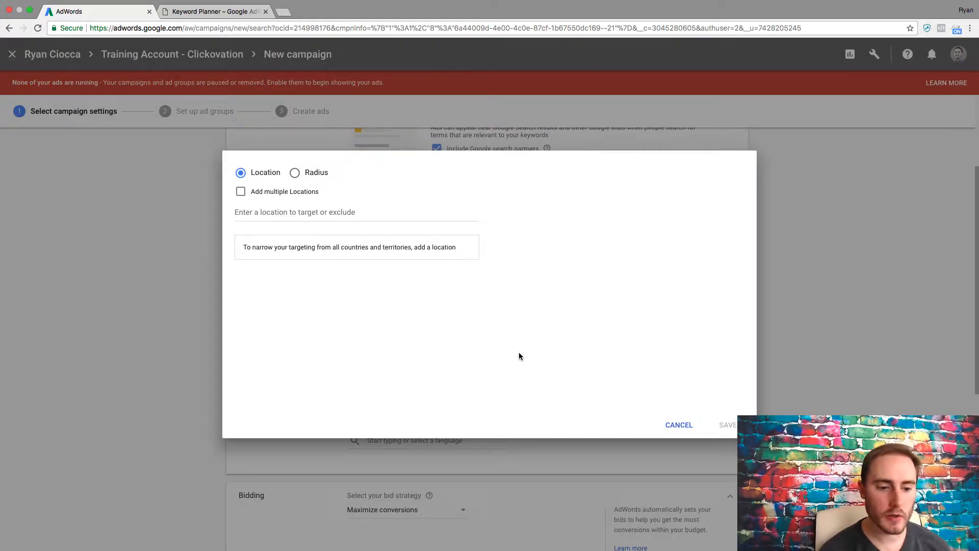
click(310, 174)
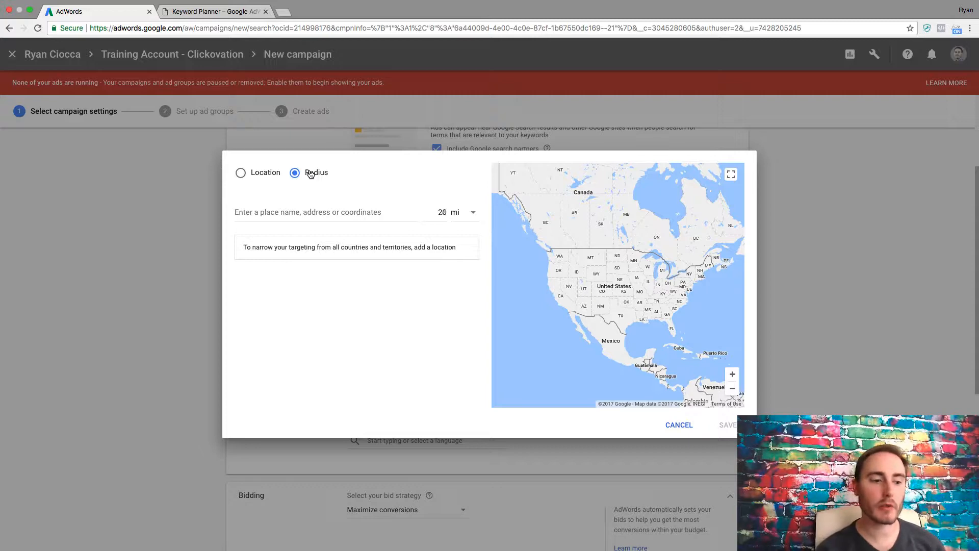
click(291, 212)
text(ch)
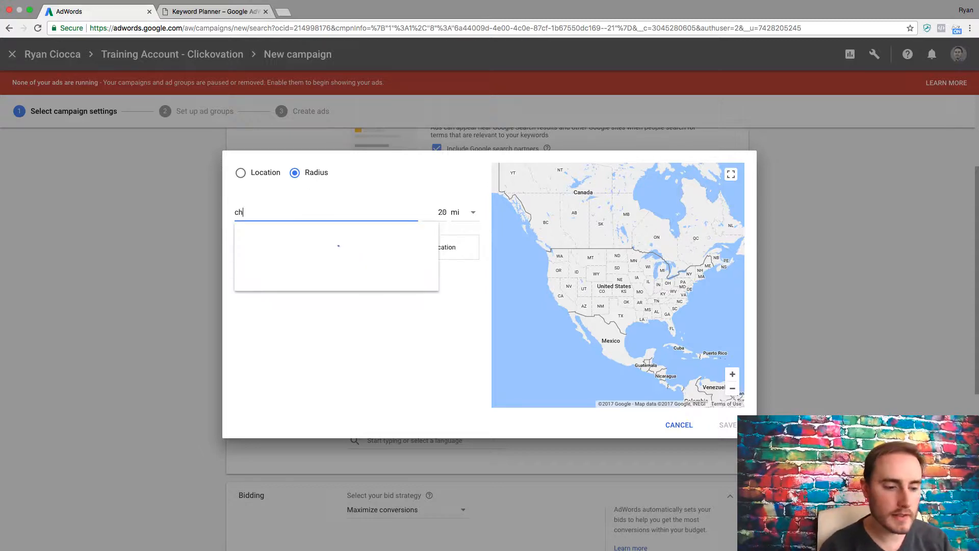
text(arlotte, nc)
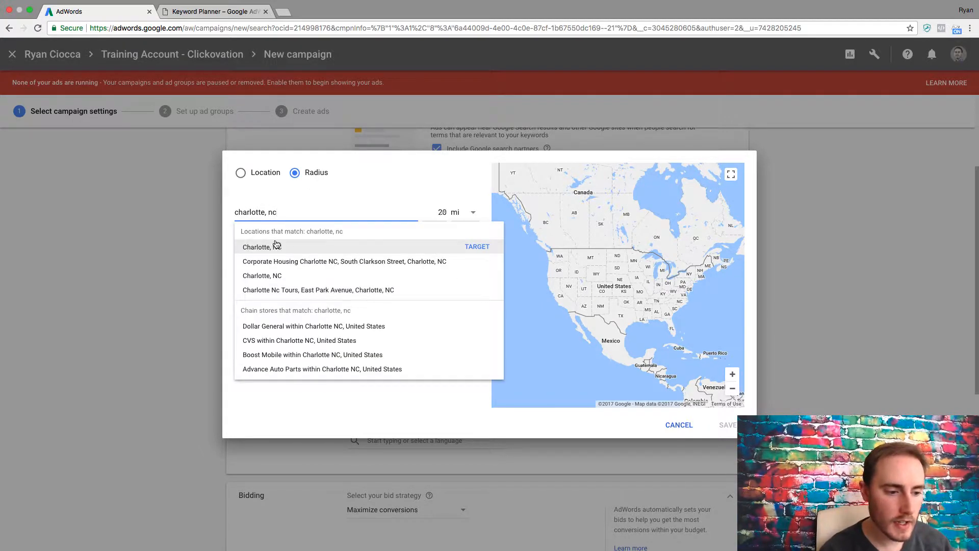
click(276, 246)
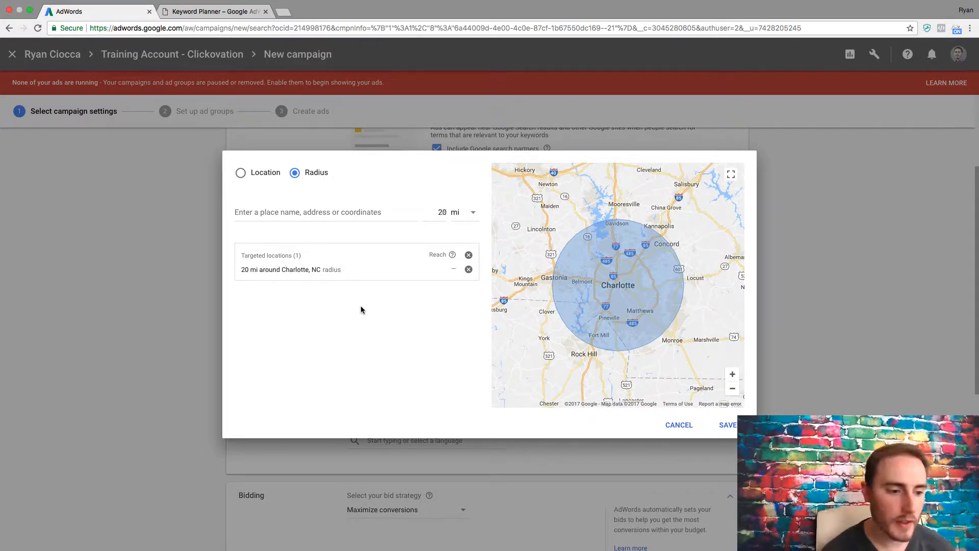
Add Huntersville, North Carolina as a targeted location and save the location targeting.
click(242, 173)
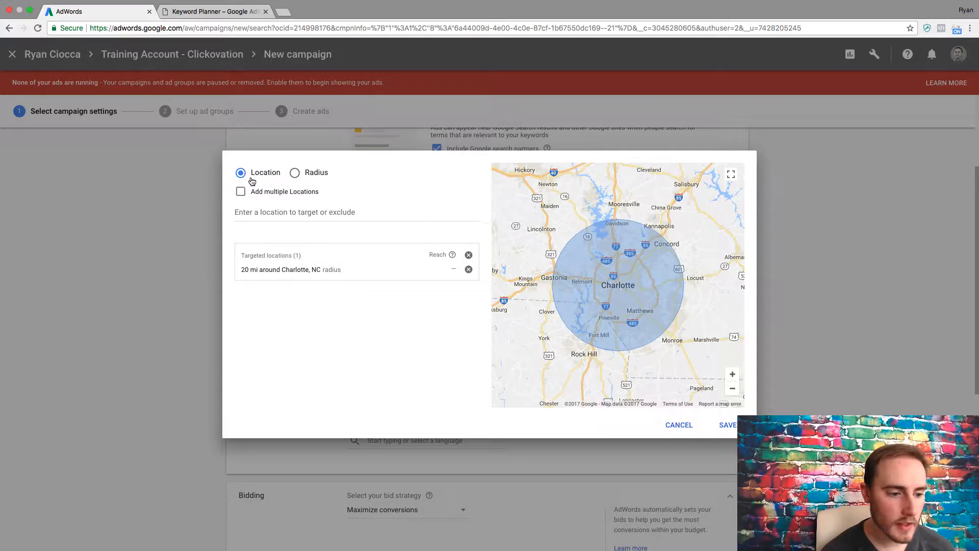
click(287, 218)
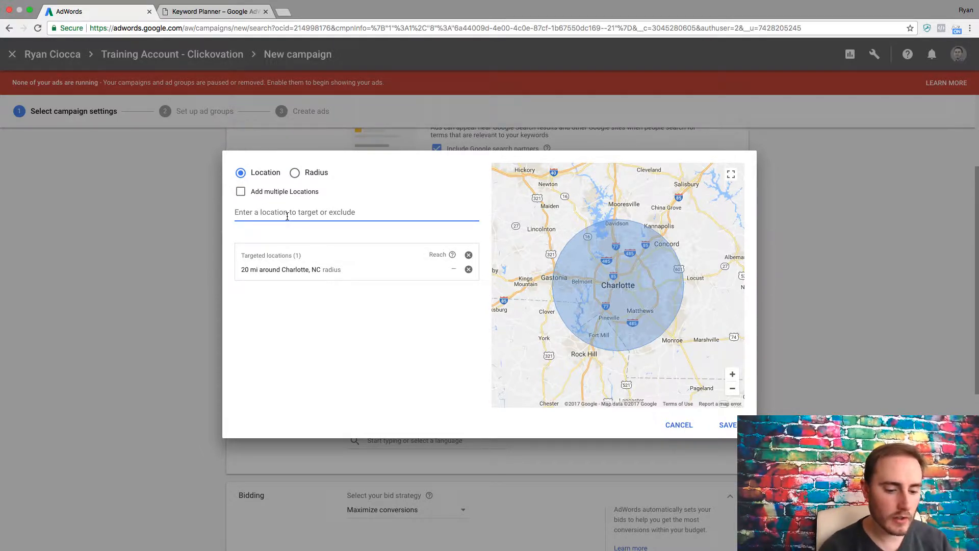
text(huntersville, nc)
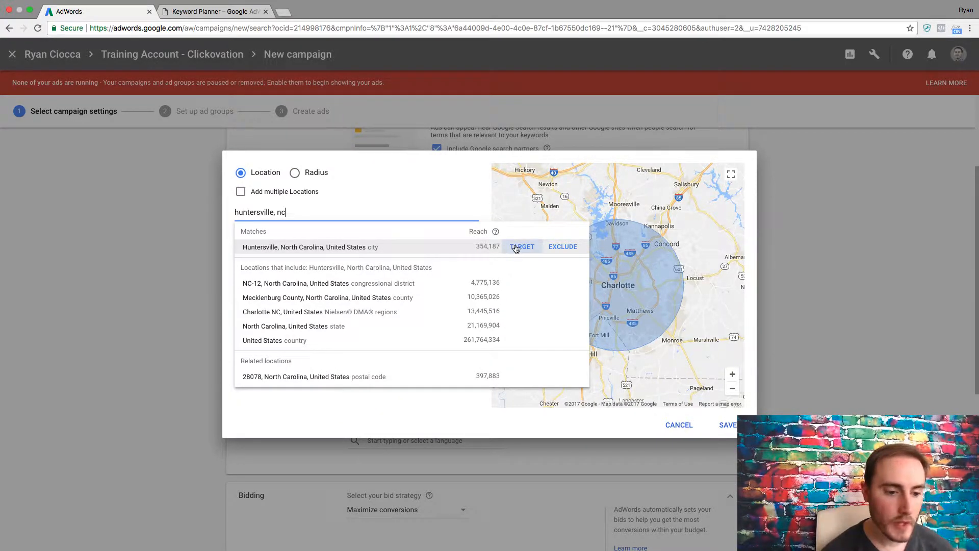
click(516, 249)
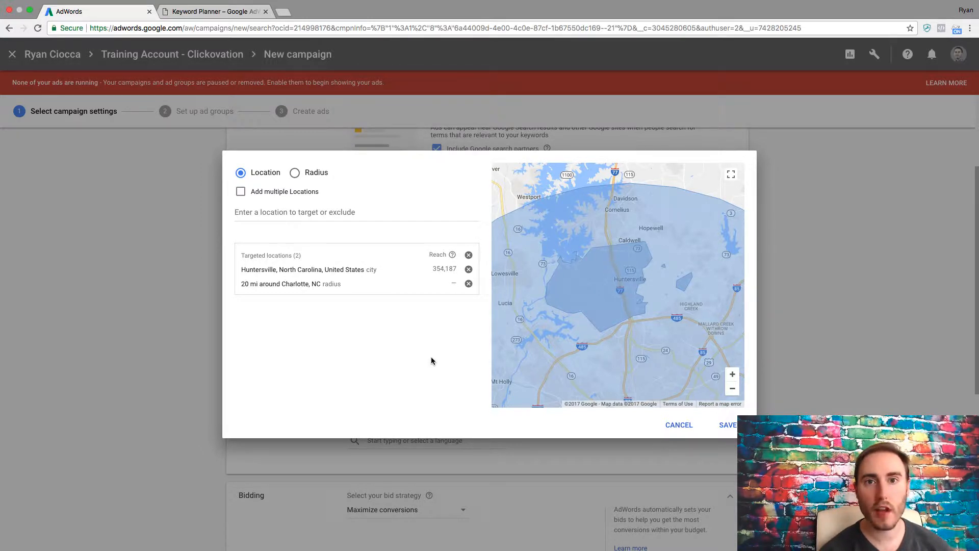
click(716, 426)
Set the bid strategy to Manual CPC with Enhanced CPC turned off.
scroll(120, 375, down, 5)
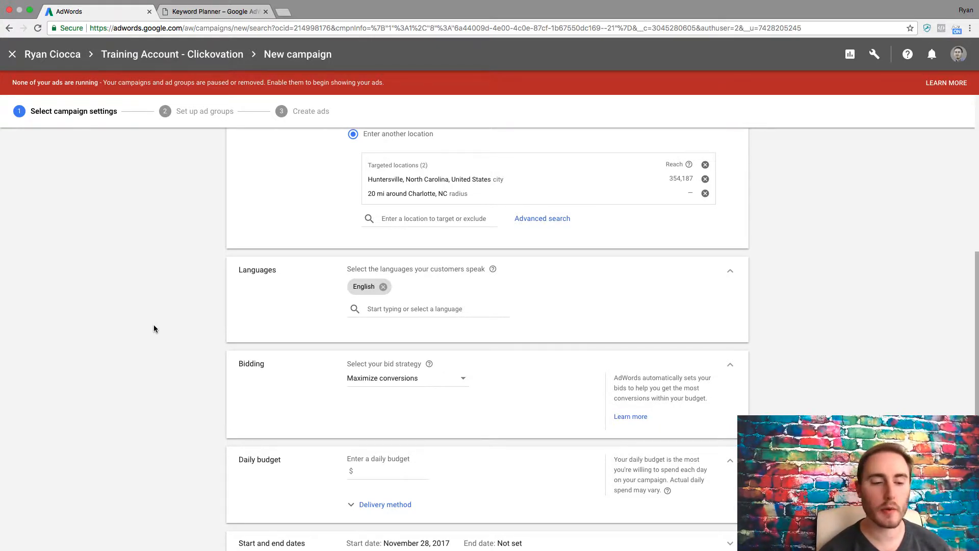
scroll(154, 325, down, 2)
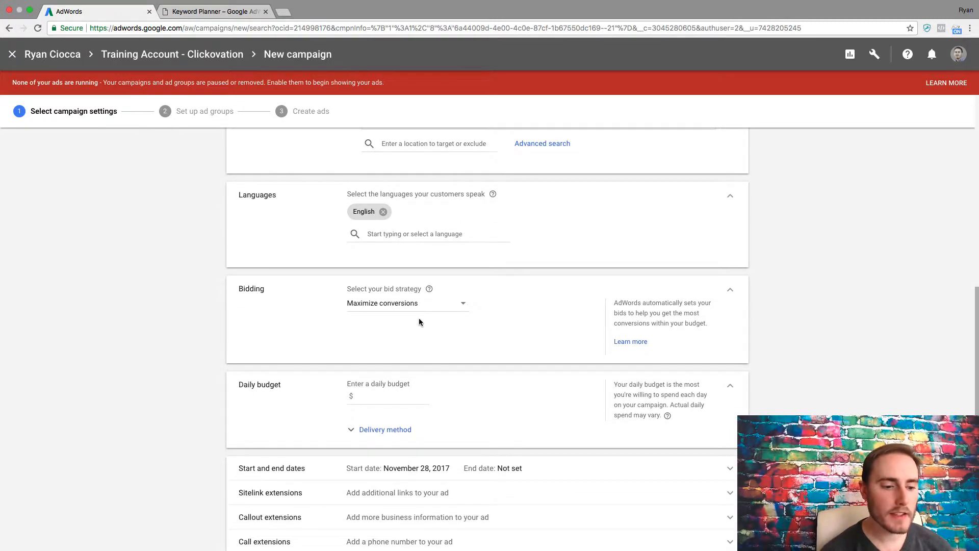
click(432, 307)
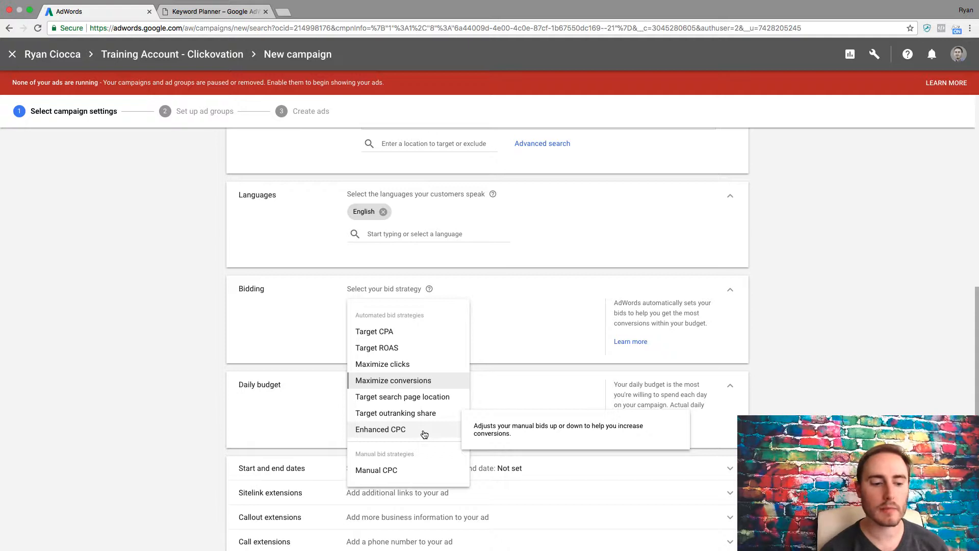
click(410, 471)
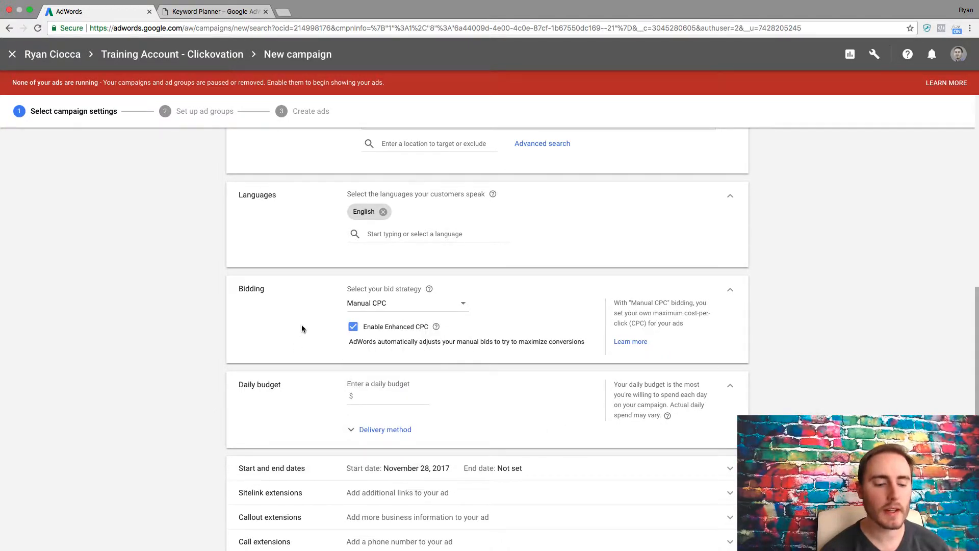
click(353, 328)
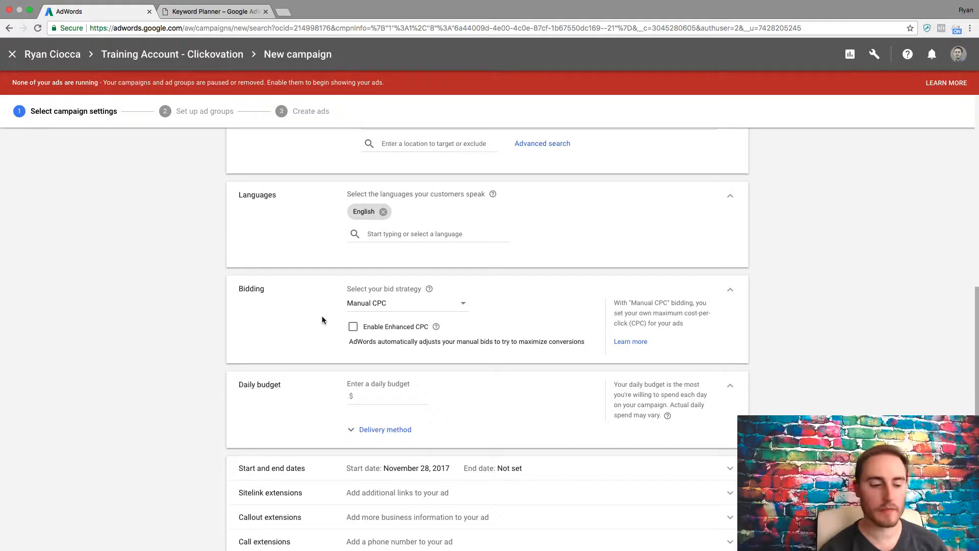
Set the daily budget to $10 and the delivery method to Standard.
scroll(202, 341, down, 2)
click(387, 340)
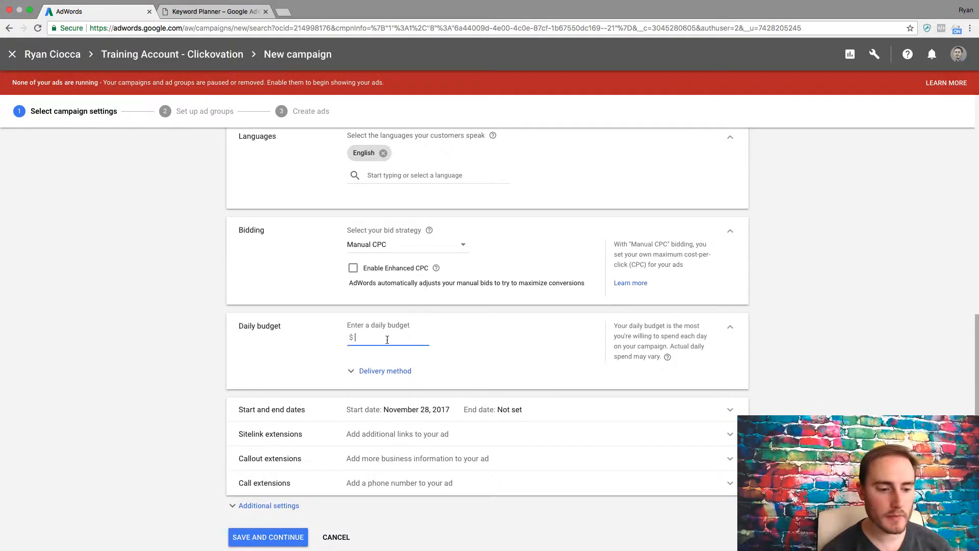
text(10)
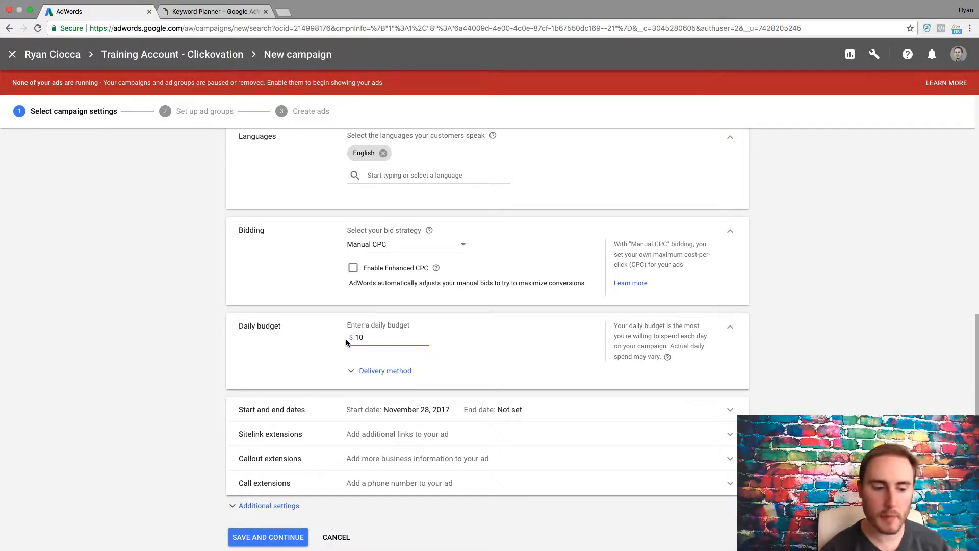
click(384, 371)
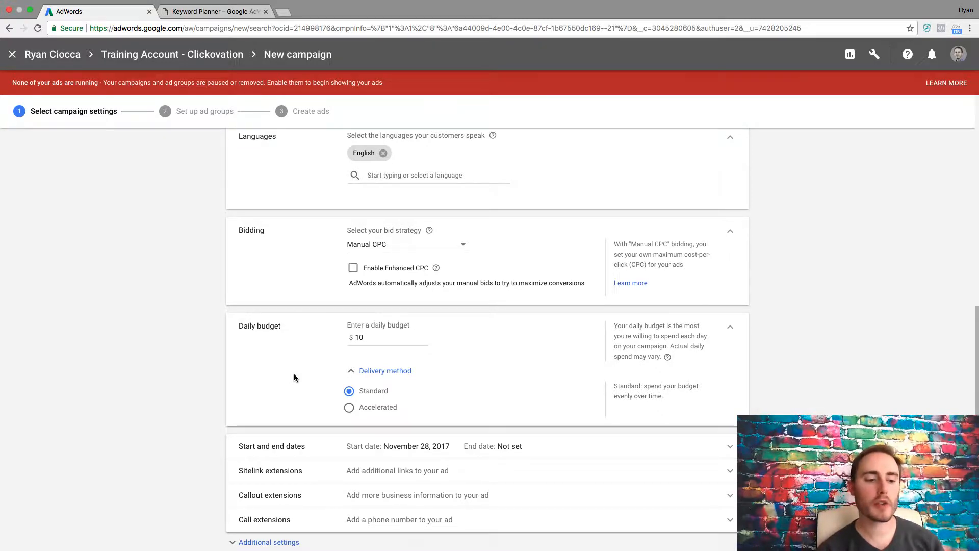
click(363, 411)
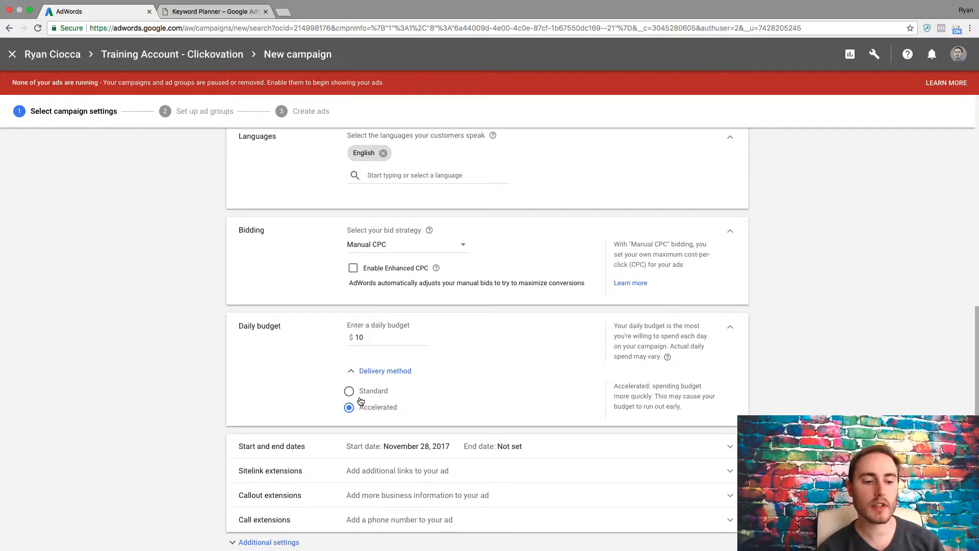
click(361, 396)
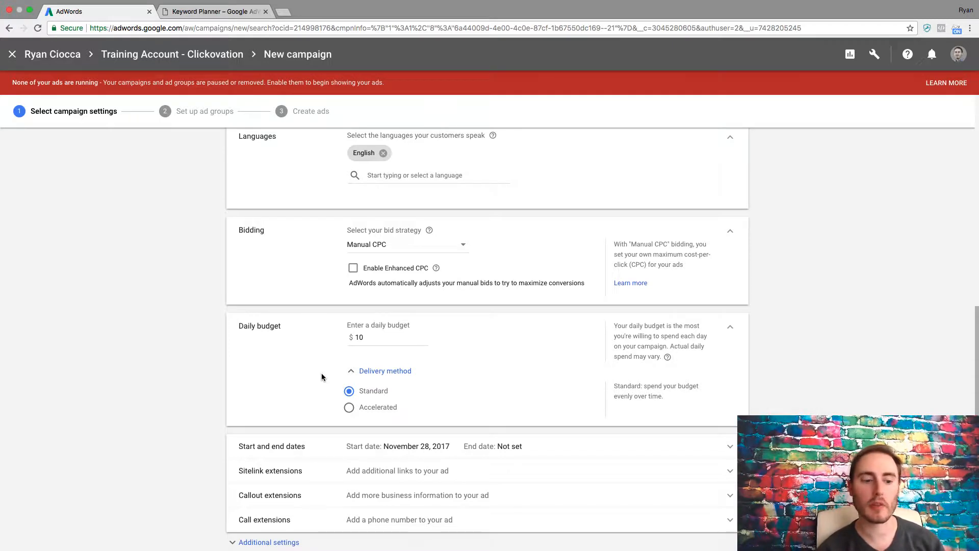
Expand the start and end dates section to review its options, then collapse it.
scroll(188, 374, down, 3)
click(339, 367)
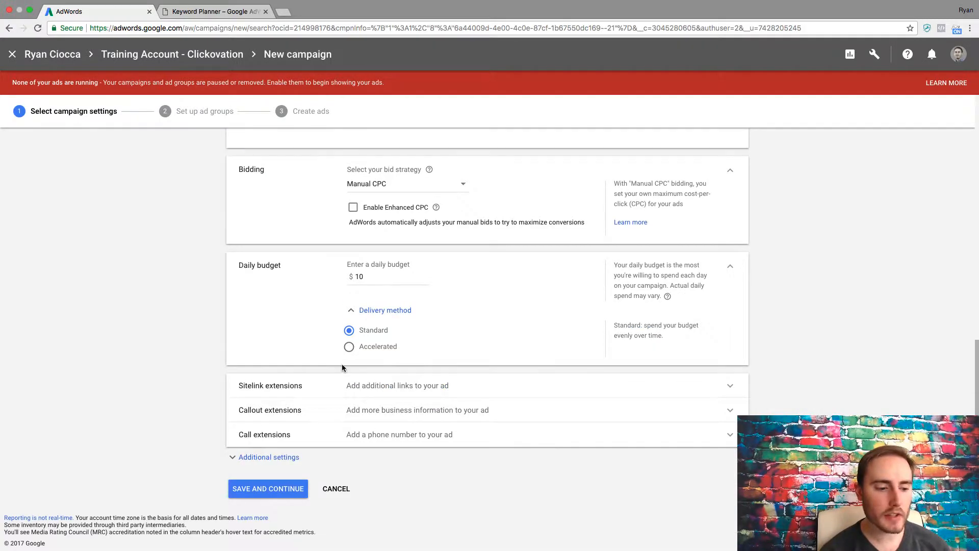
scroll(197, 388, down, 2)
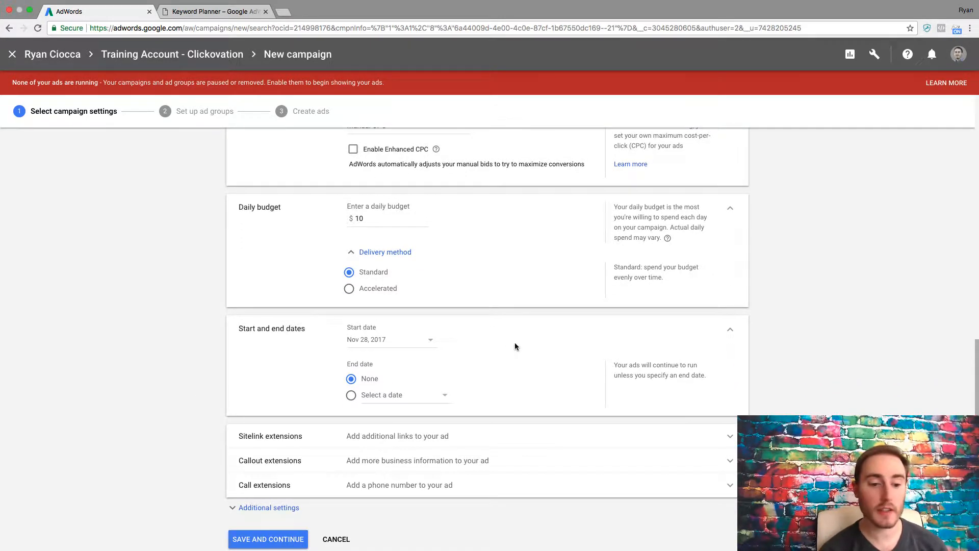
click(730, 330)
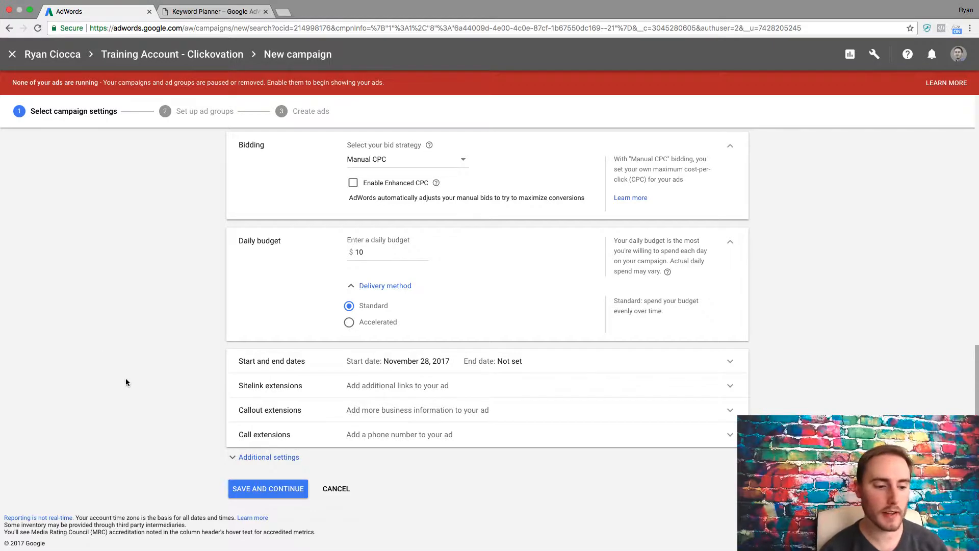
Open the sitelink extensions section, start a new sitelink extension, and review its advanced options.
click(342, 386)
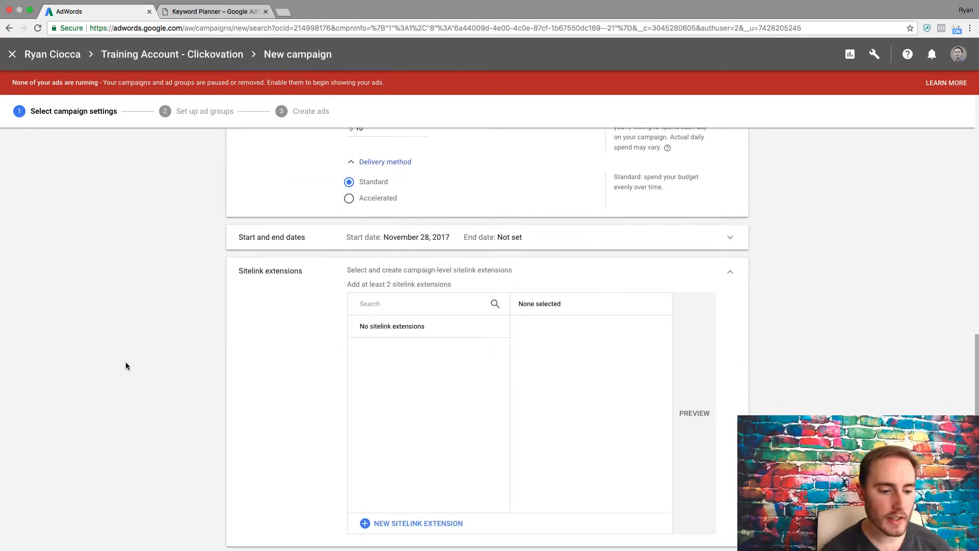
click(379, 454)
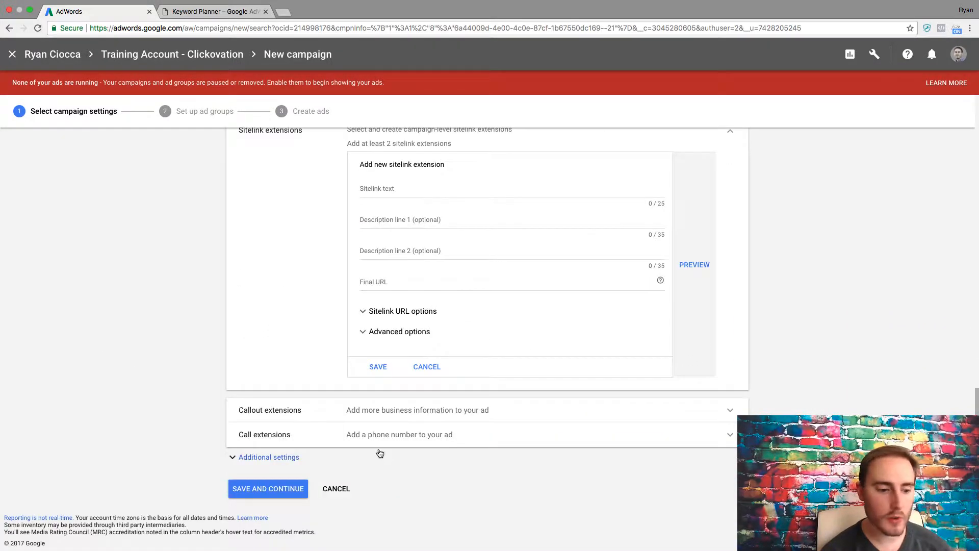
scroll(192, 313, up, 1)
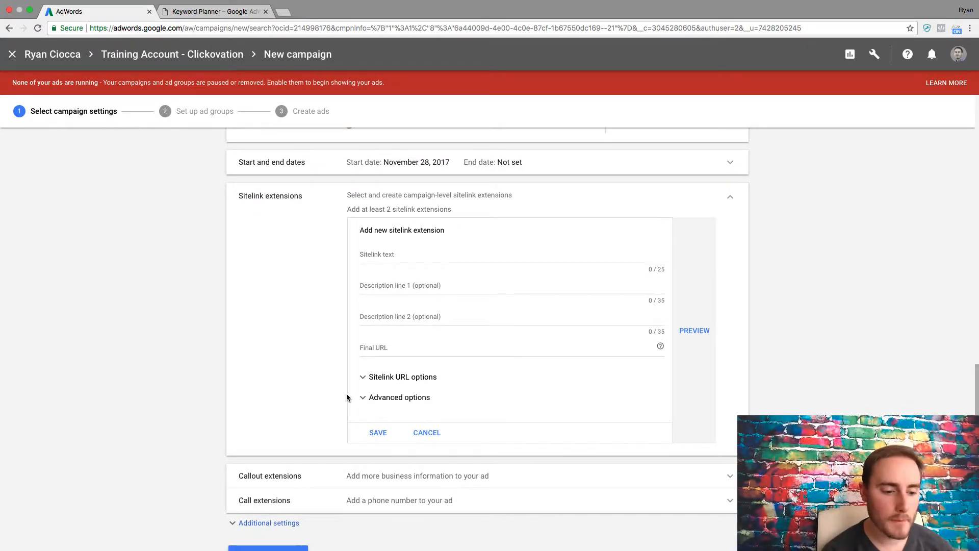
click(366, 398)
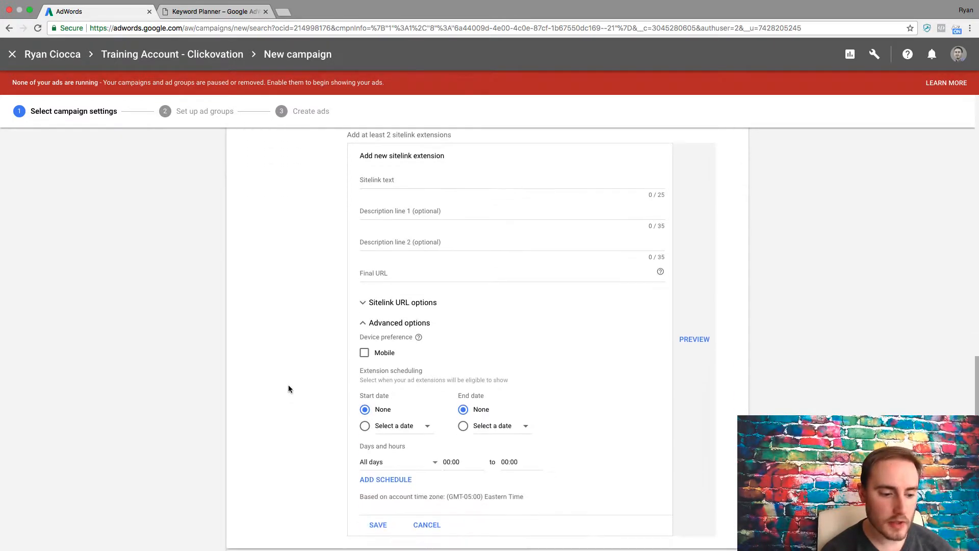
click(363, 314)
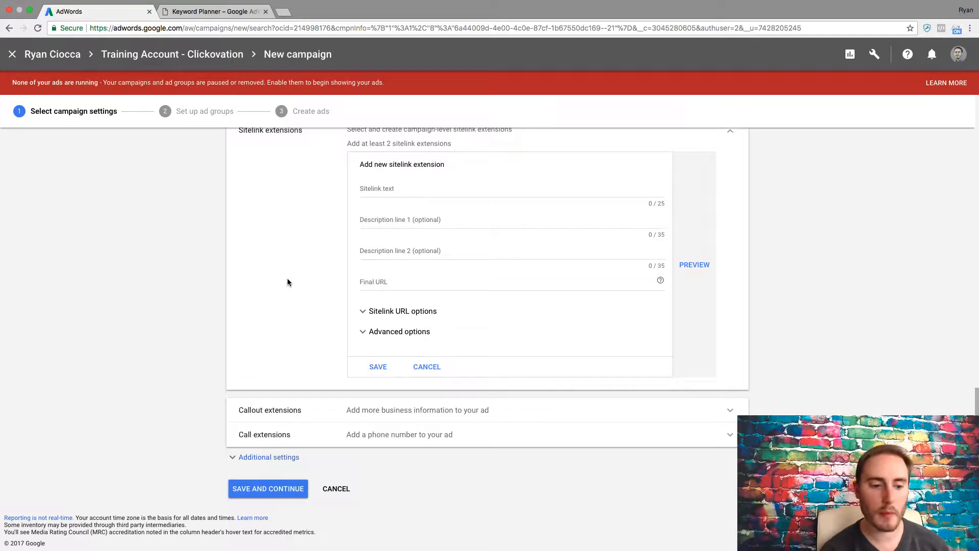
Expand the callout extensions section and review it alongside the sitelink form.
click(340, 410)
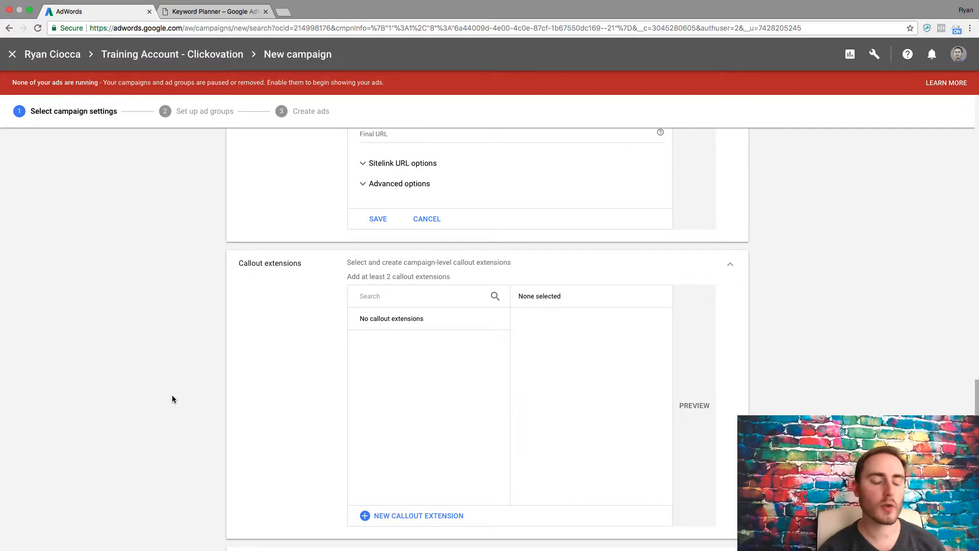
scroll(173, 399, down, 1)
scroll(172, 399, up, 5)
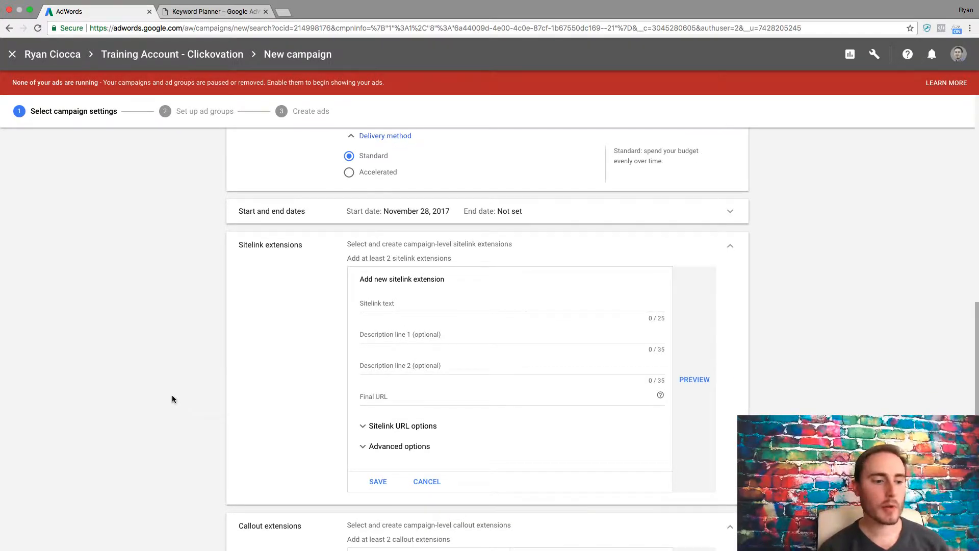
scroll(172, 399, down, 4)
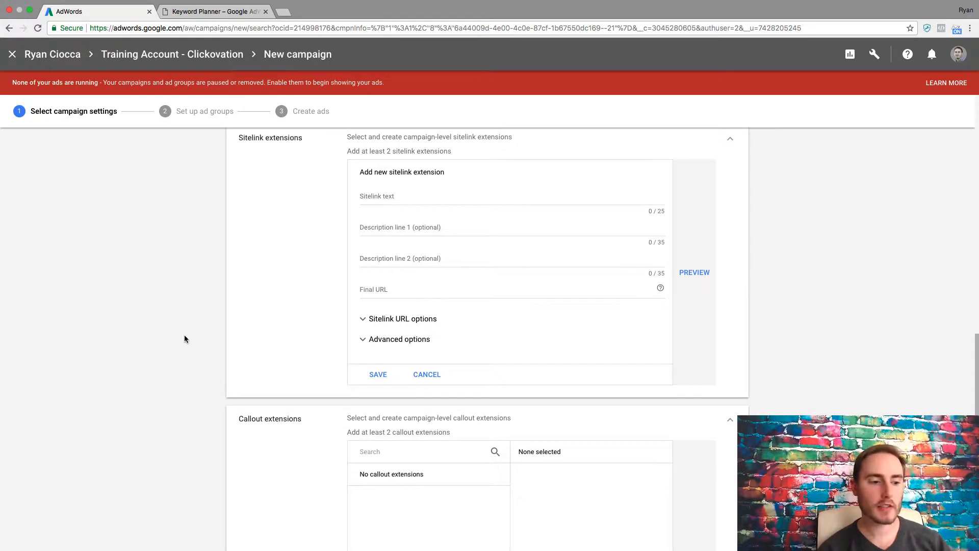
scroll(181, 334, down, 1)
scroll(179, 329, up, 2)
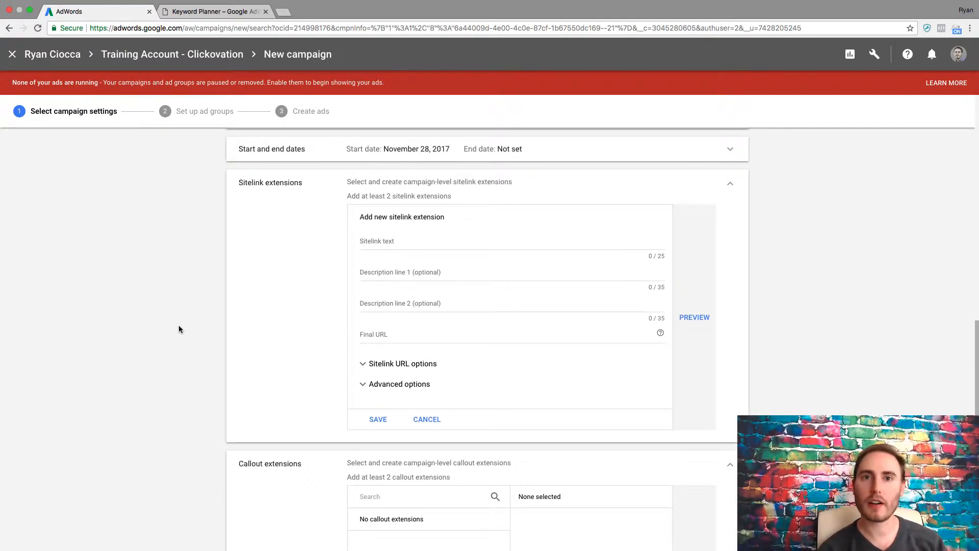
scroll(178, 329, up, 1)
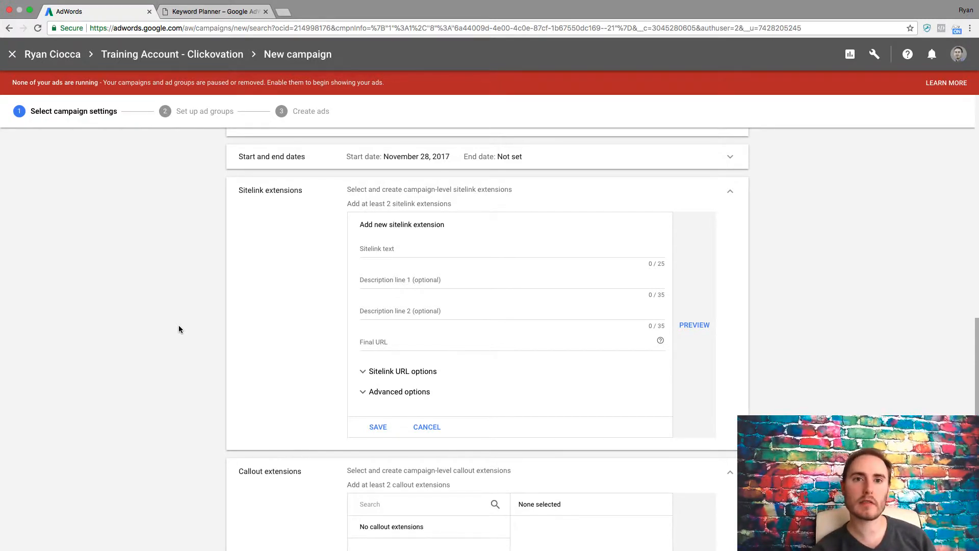
scroll(178, 327, down, 5)
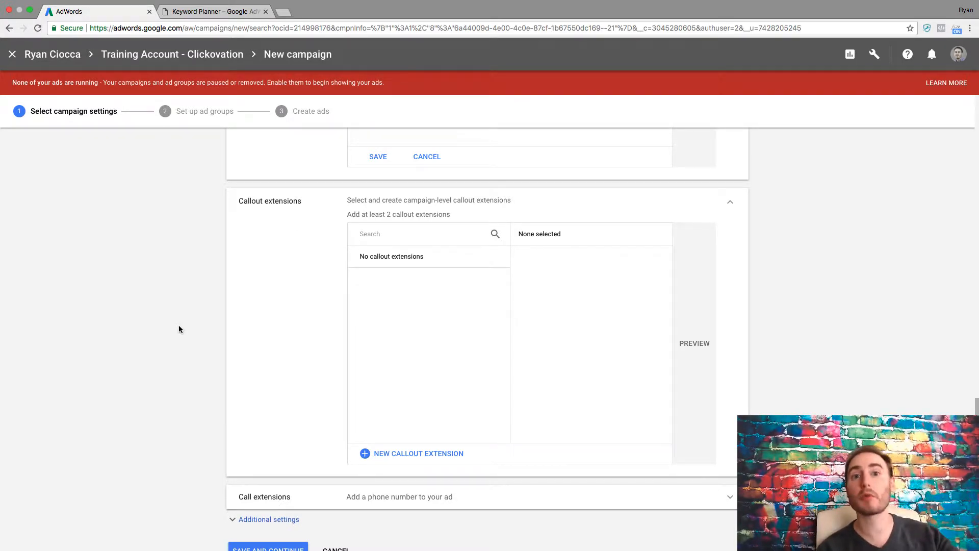
Expand call extensions, start a new call extension, and review its phone number and advanced scheduling options.
click(250, 495)
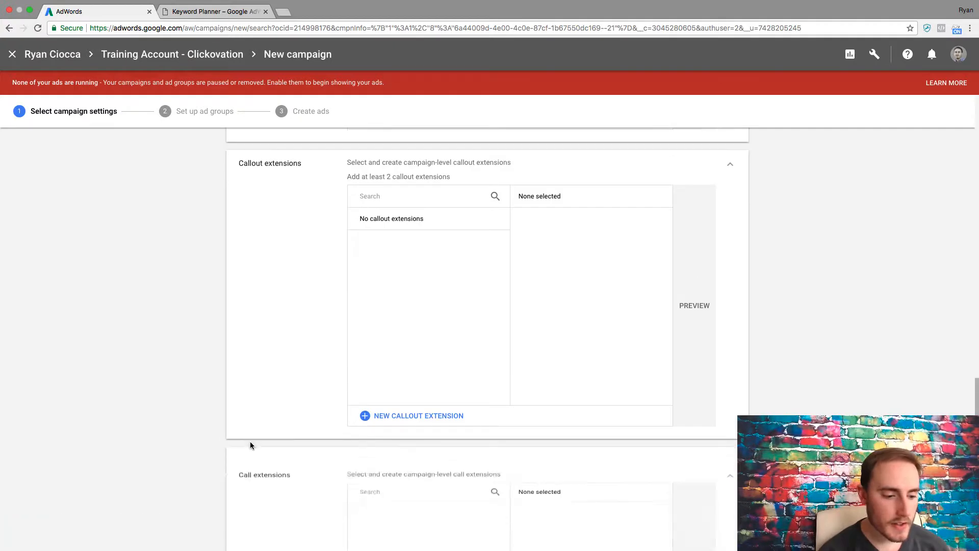
scroll(154, 422, down, 3)
scroll(155, 422, down, 4)
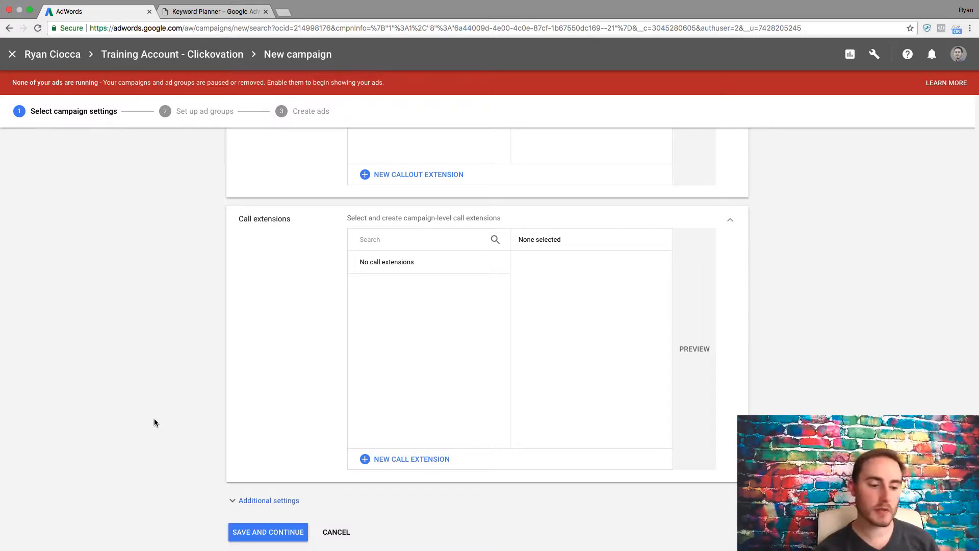
click(378, 458)
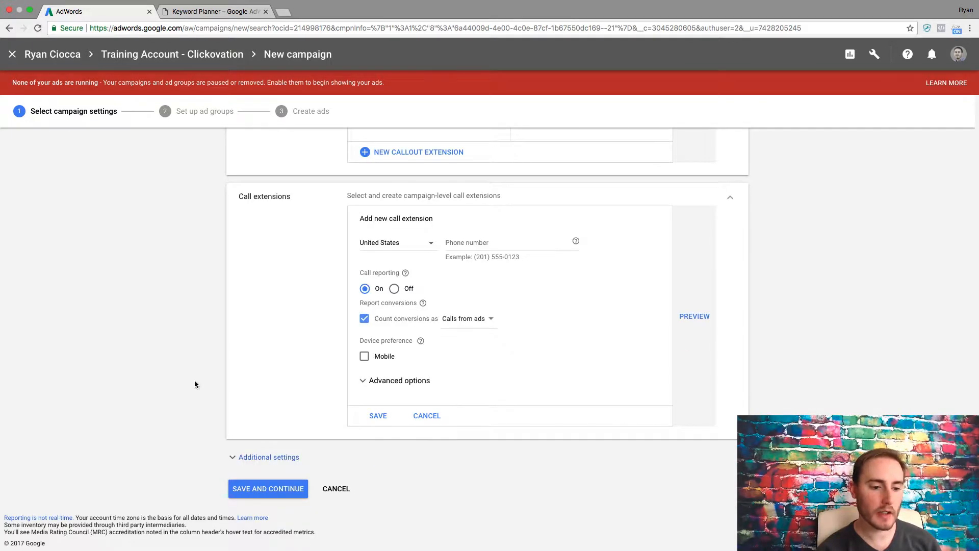
click(452, 243)
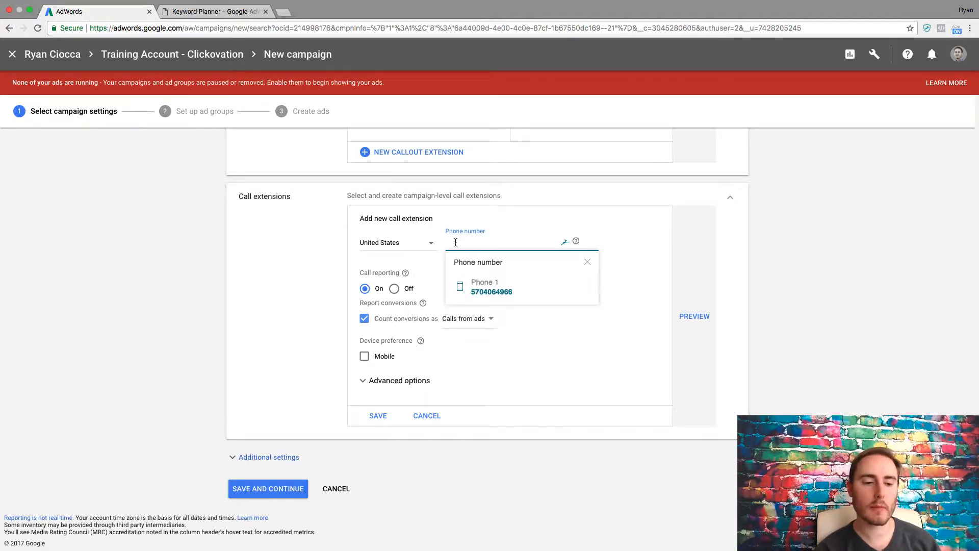
click(331, 286)
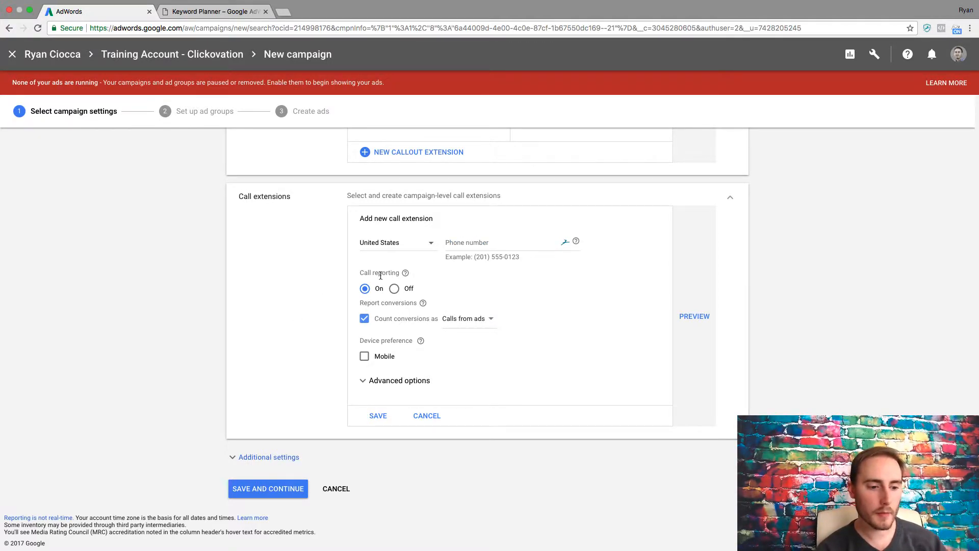
click(362, 380)
scroll(308, 363, down, 3)
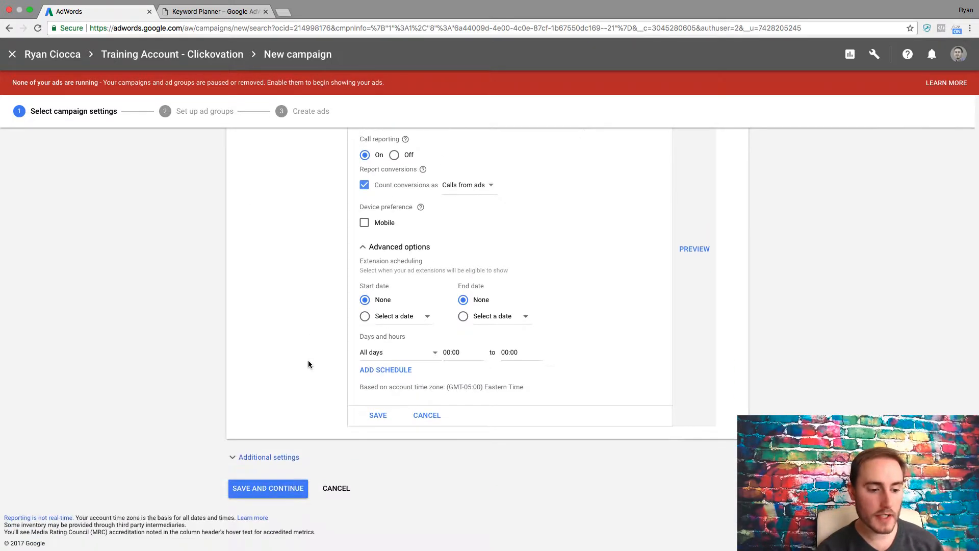
Expand the additional settings and review the ad rotation and ad schedule options.
click(278, 457)
scroll(208, 394, down, 5)
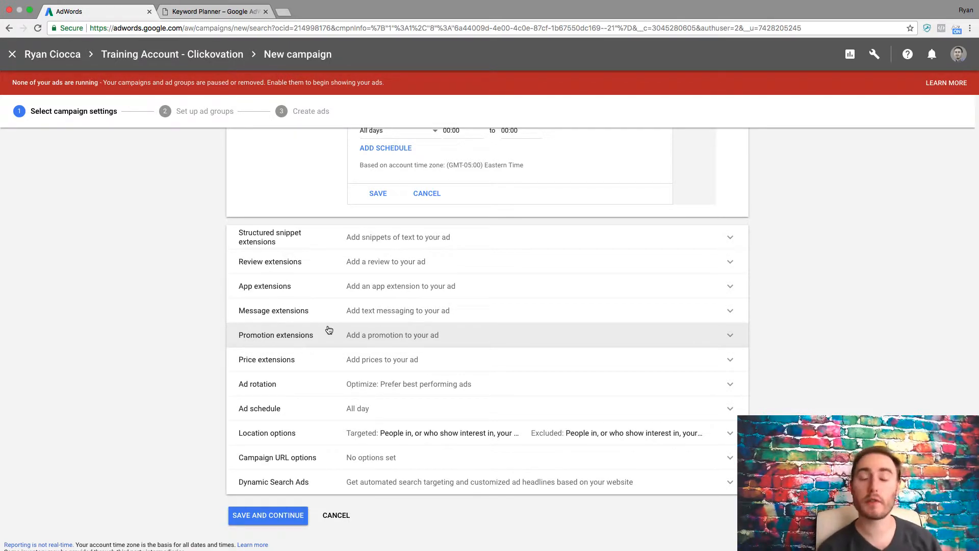
click(249, 384)
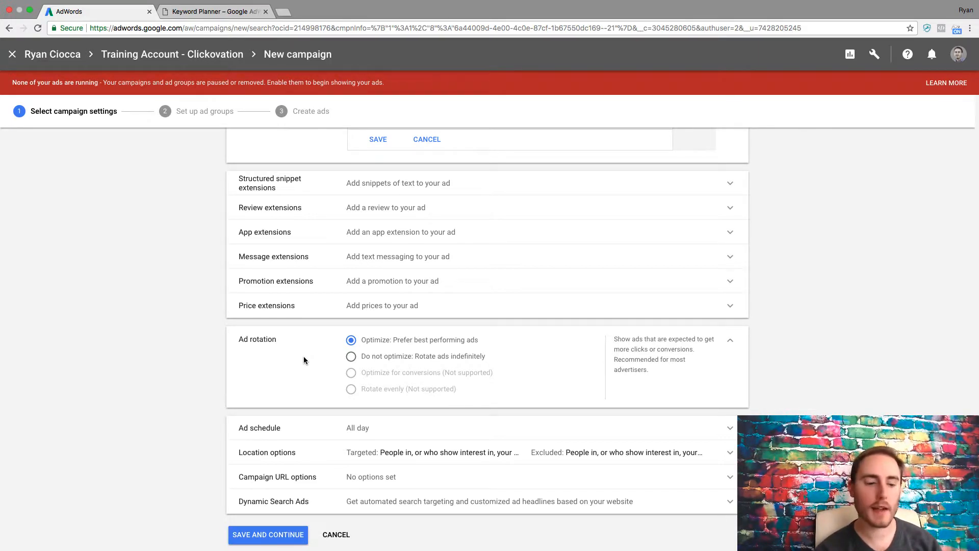
click(266, 427)
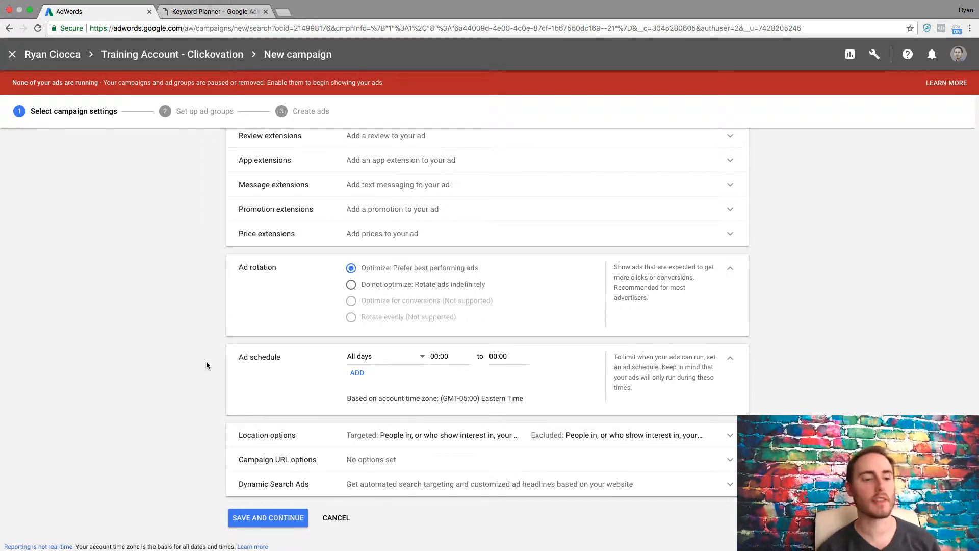
scroll(240, 388, down, 1)
Expand the location options, campaign URL options and Dynamic Search Ads sections to review them.
click(274, 403)
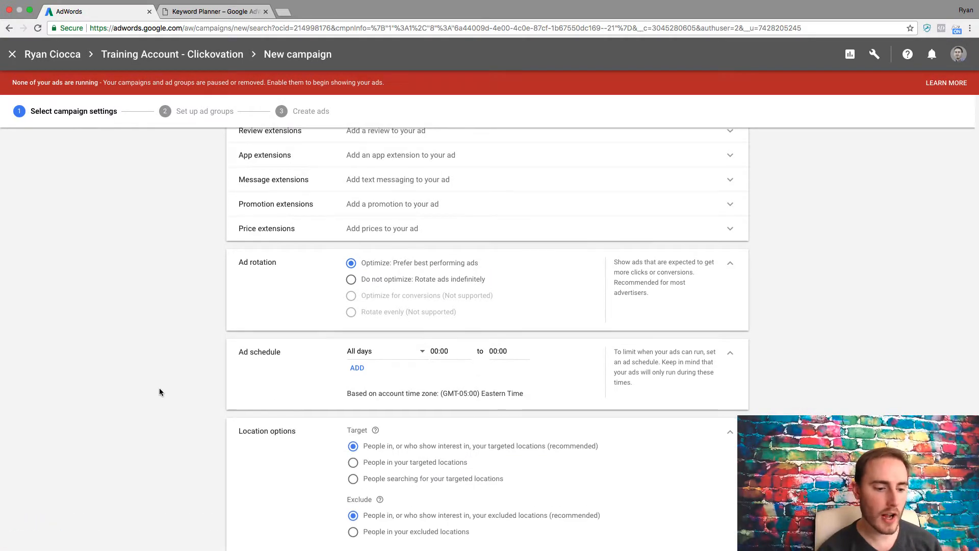
scroll(159, 392, down, 3)
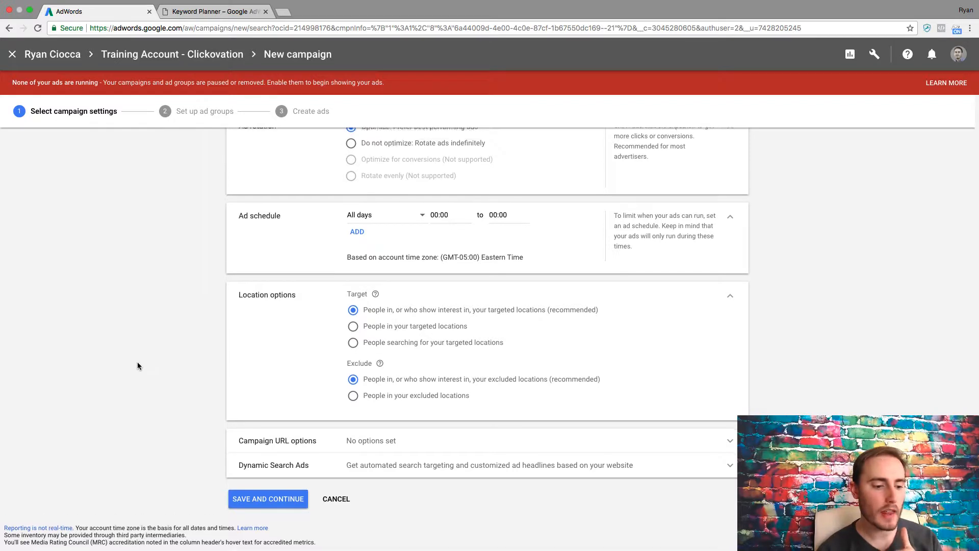
scroll(137, 364, down, 1)
click(246, 433)
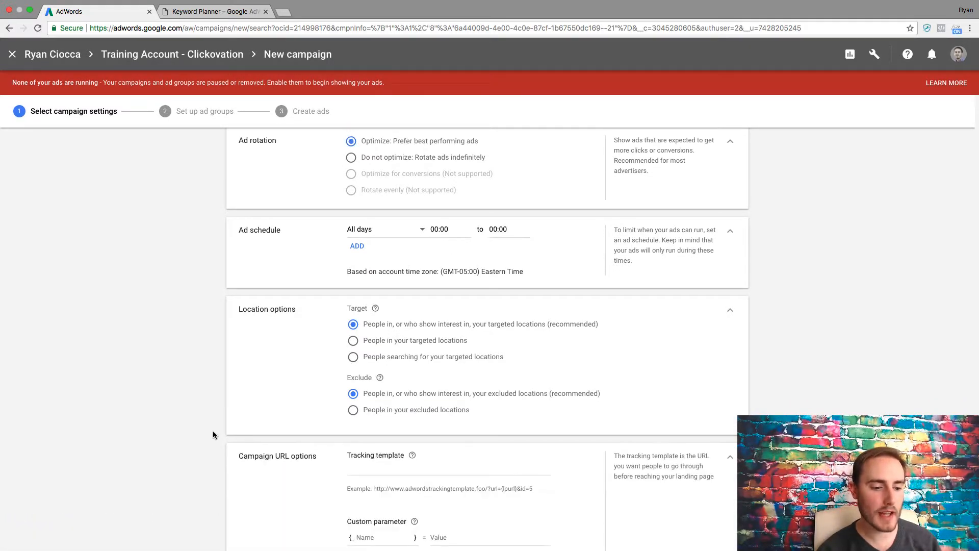
scroll(184, 423, down, 3)
scroll(185, 423, down, 3)
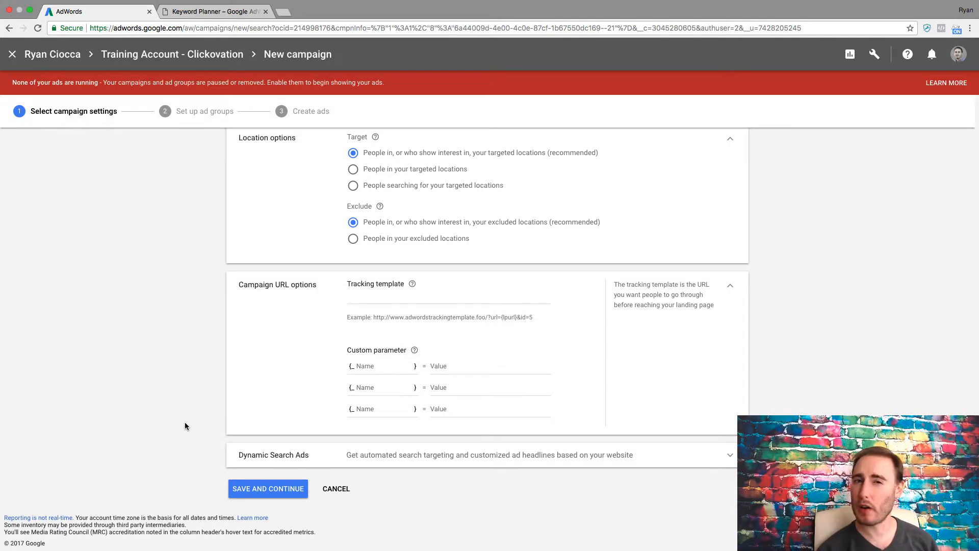
click(238, 452)
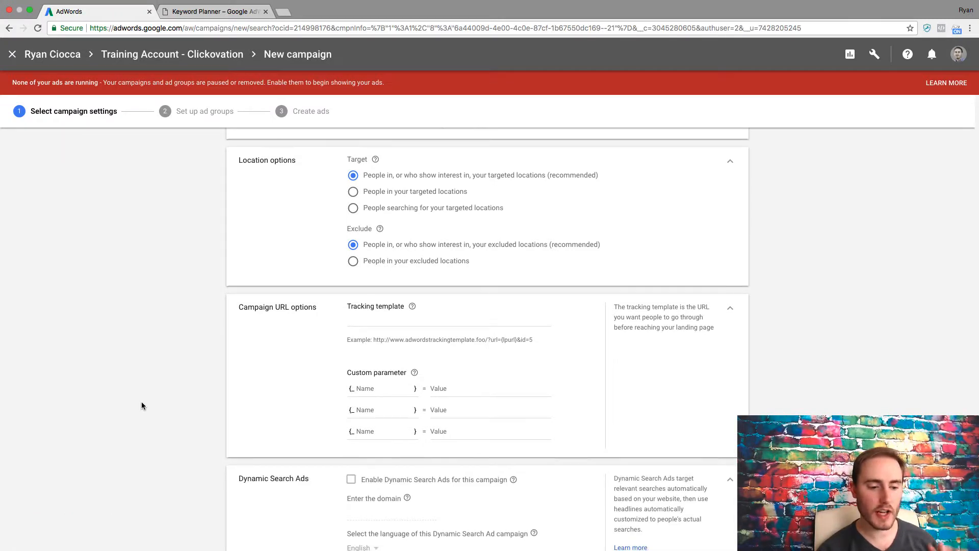
scroll(142, 403, down, 3)
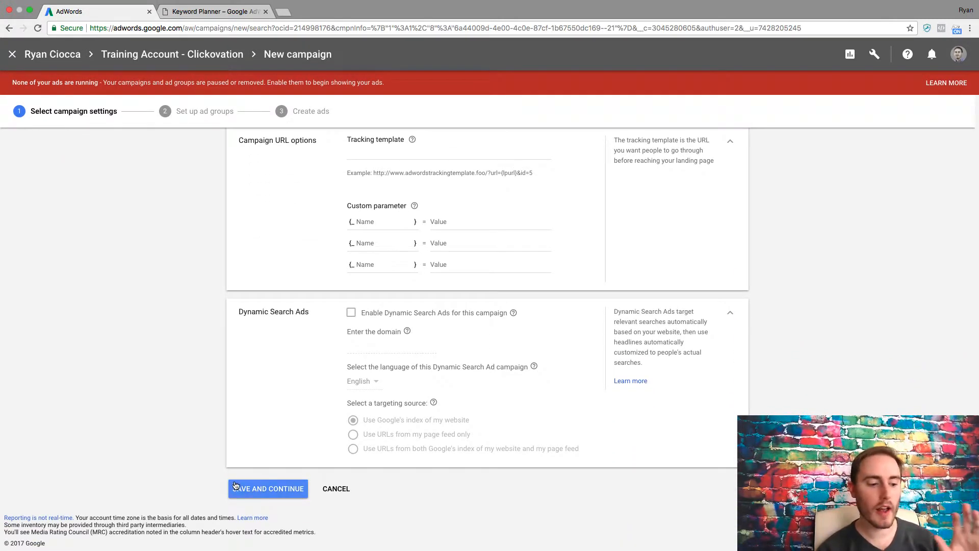
Set Add Display Network to No and save and continue the campaign settings.
click(236, 485)
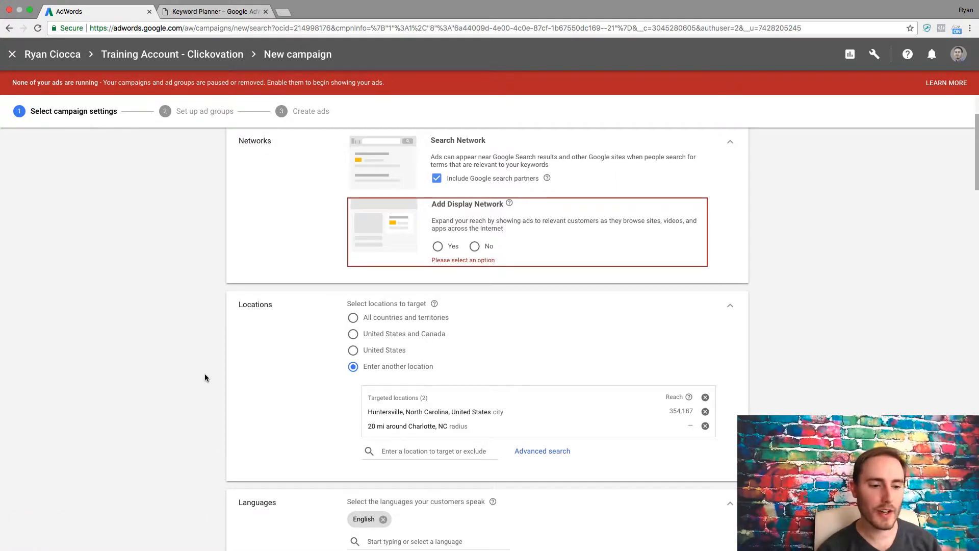
click(474, 246)
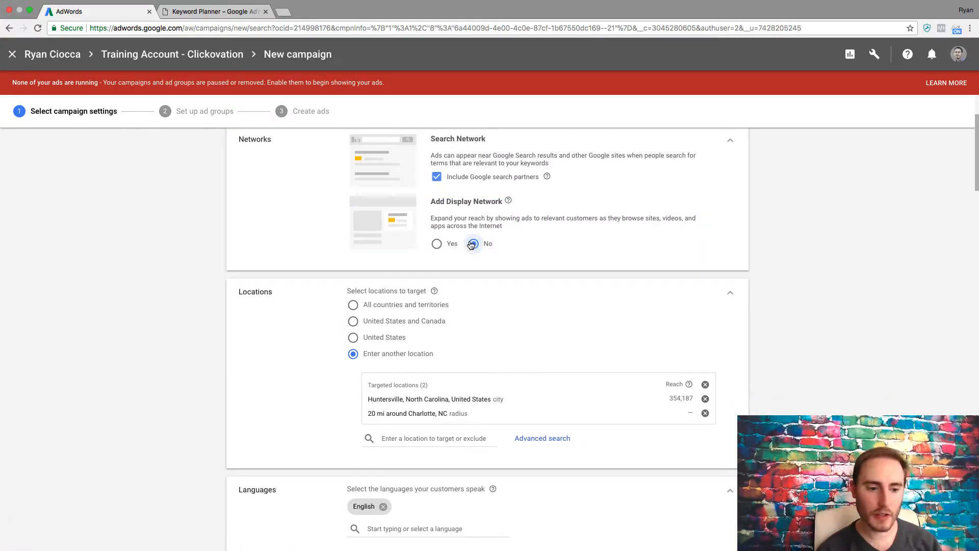
scroll(170, 337, down, 15)
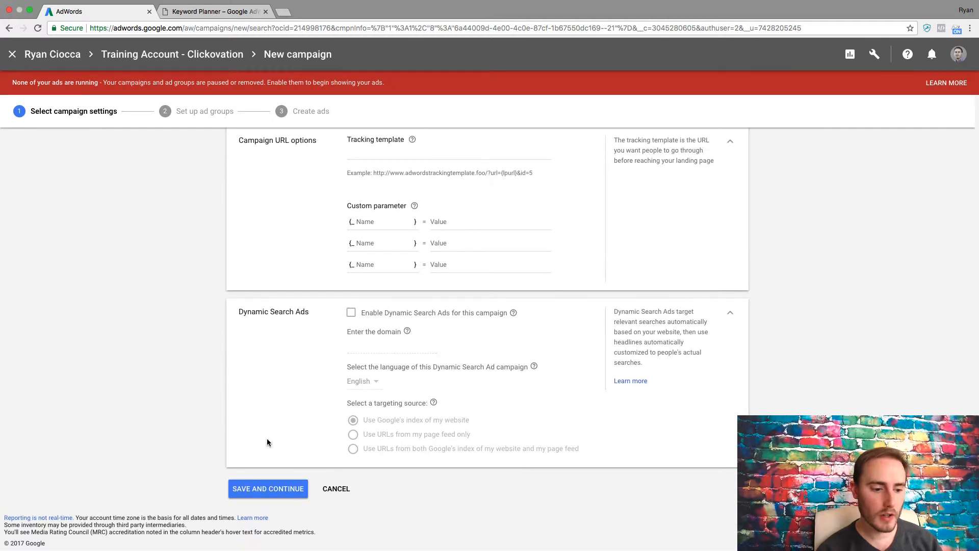
click(260, 489)
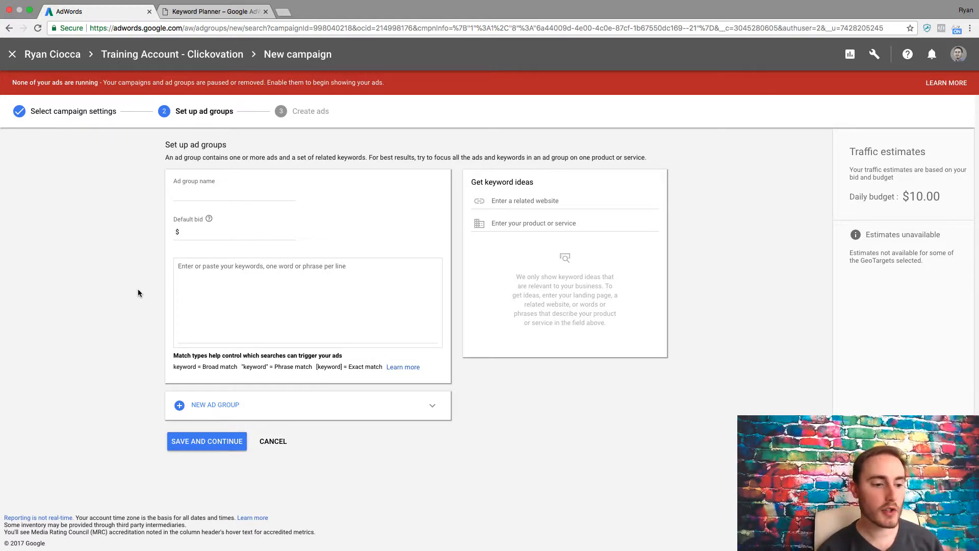
Review the ad group name, default bid and keyword fields on the ad group setup page.
click(199, 198)
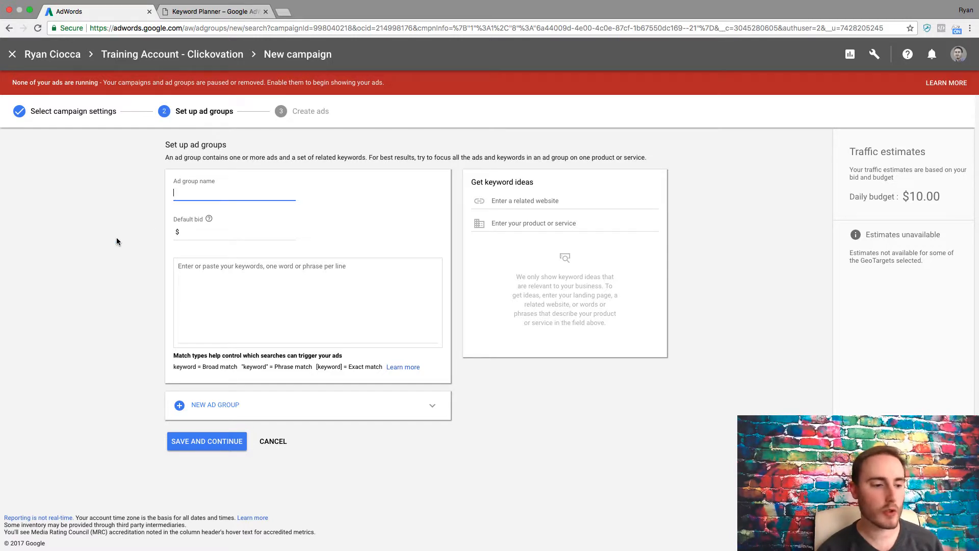
click(201, 232)
click(143, 291)
click(209, 286)
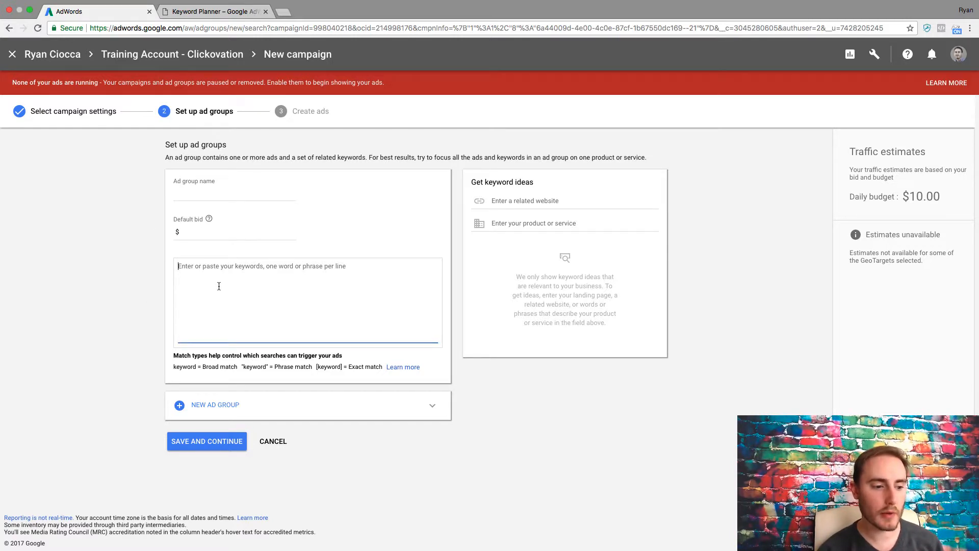
click(70, 247)
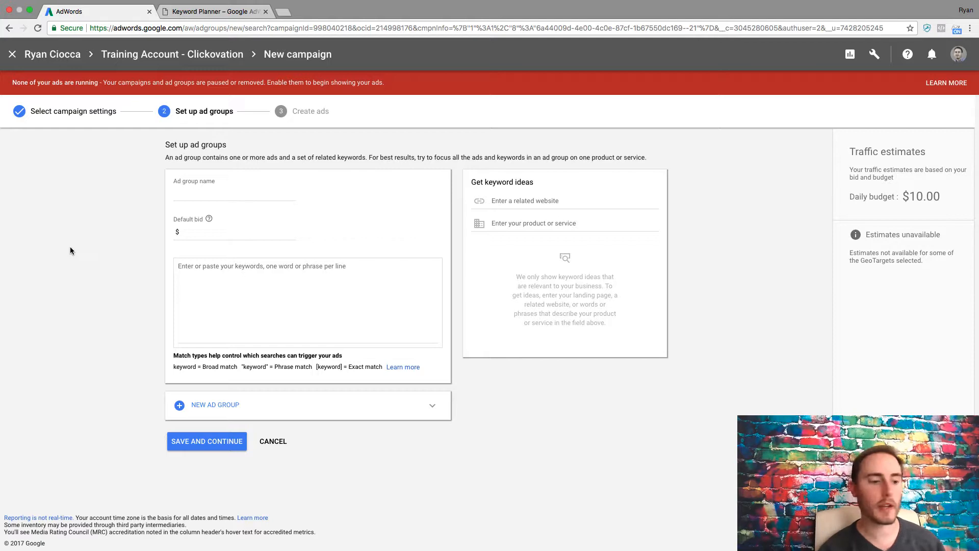
click(185, 235)
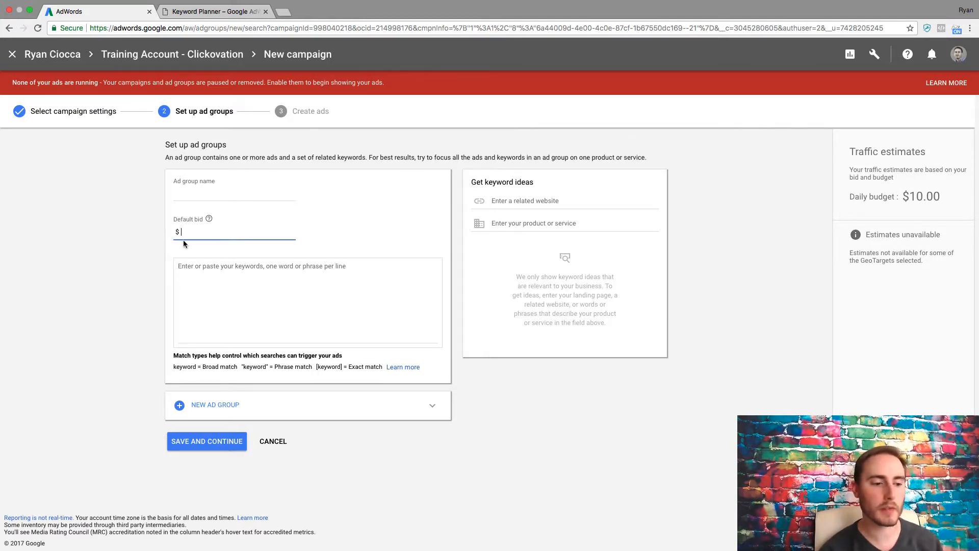
click(129, 290)
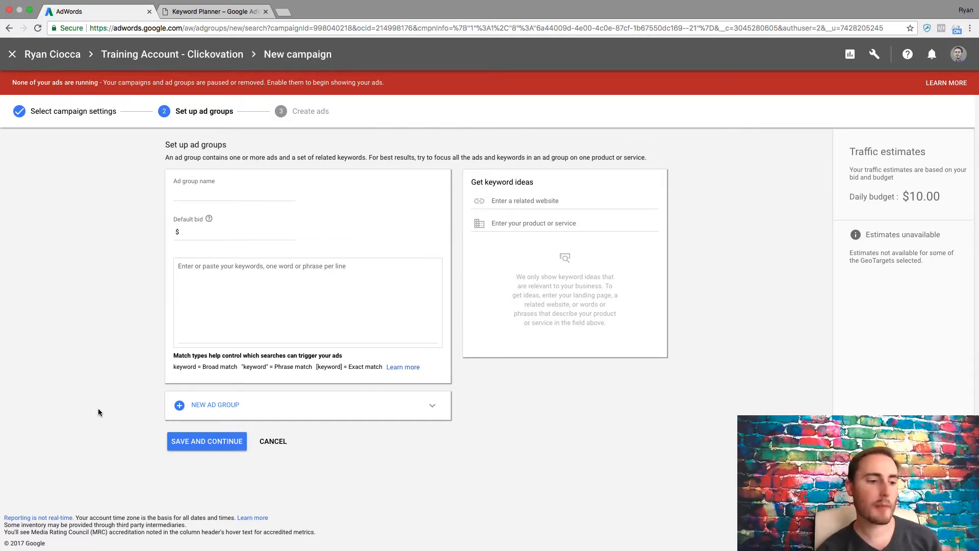
Cancel the ad group setup and leave the page without creating any ad groups.
click(274, 443)
click(580, 313)
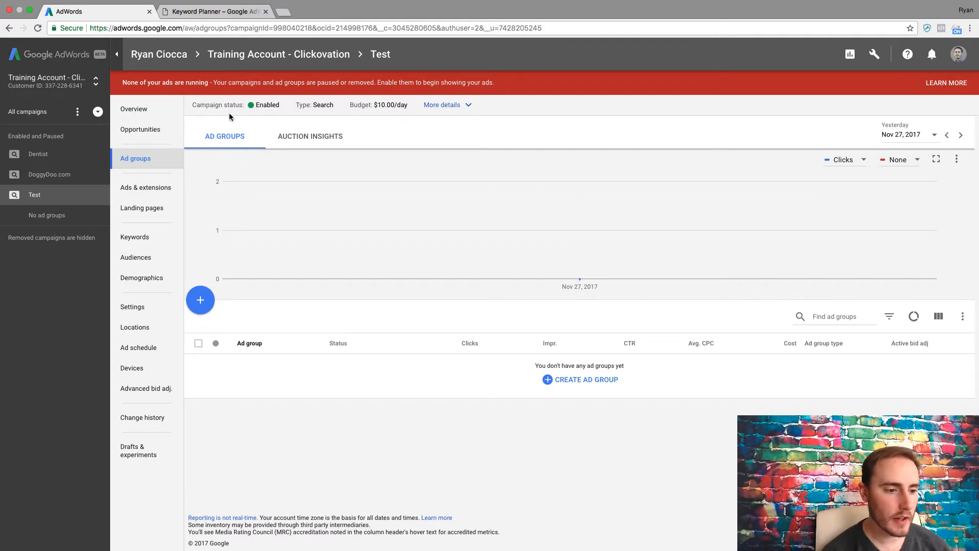
Open the list of all campaigns and return to the Test campaign's ad groups.
click(43, 113)
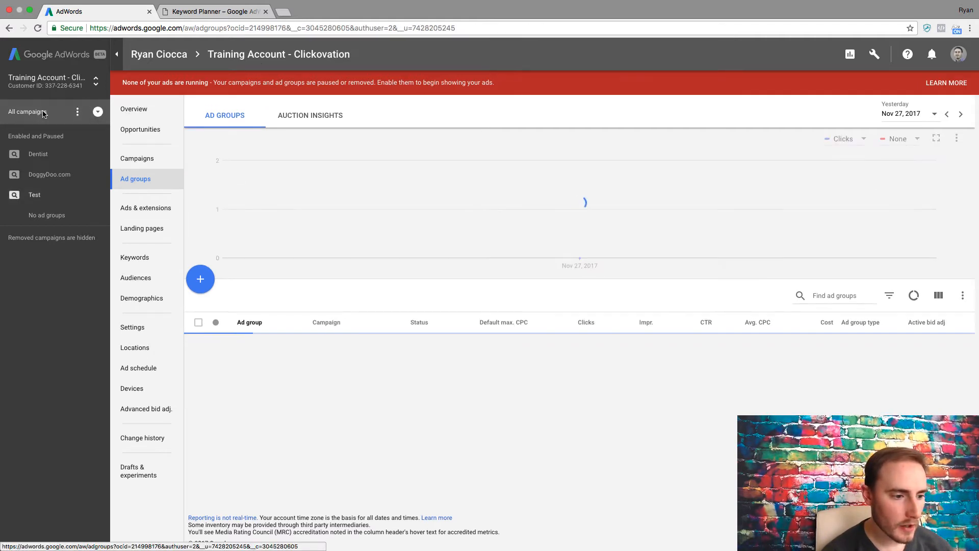
click(152, 159)
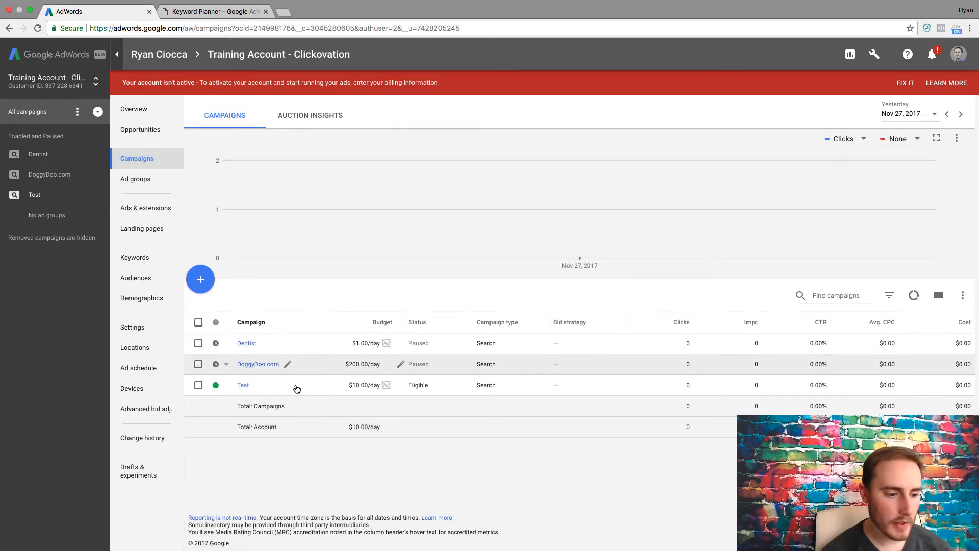
click(243, 385)
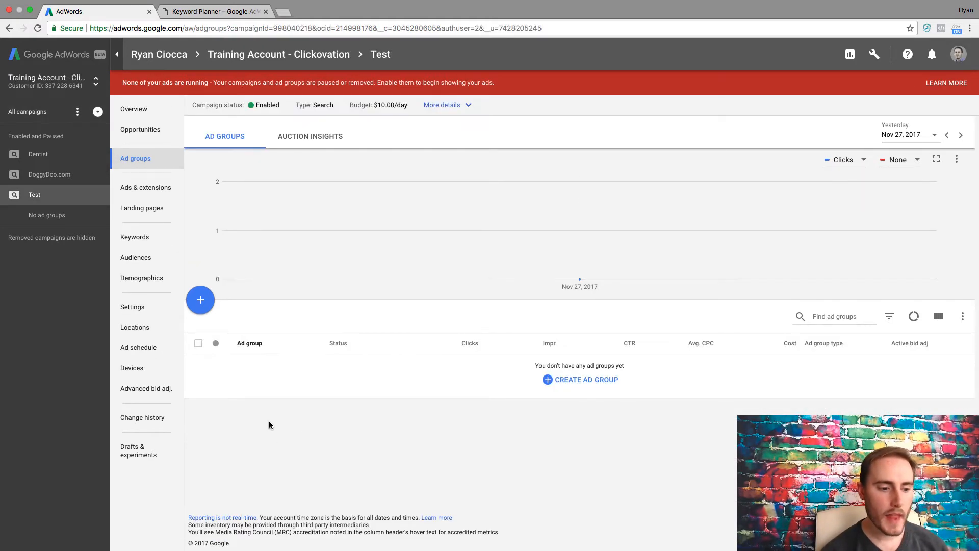
click(202, 311)
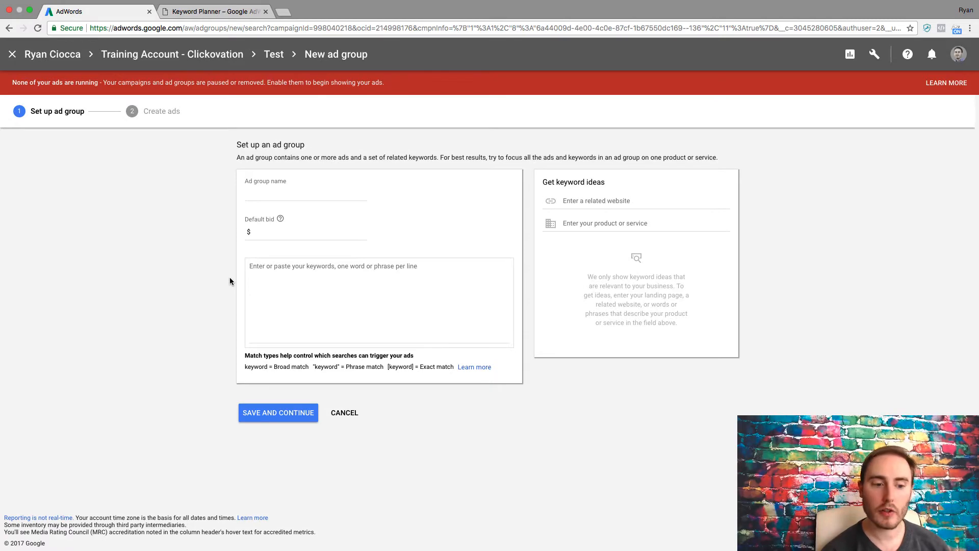
click(353, 414)
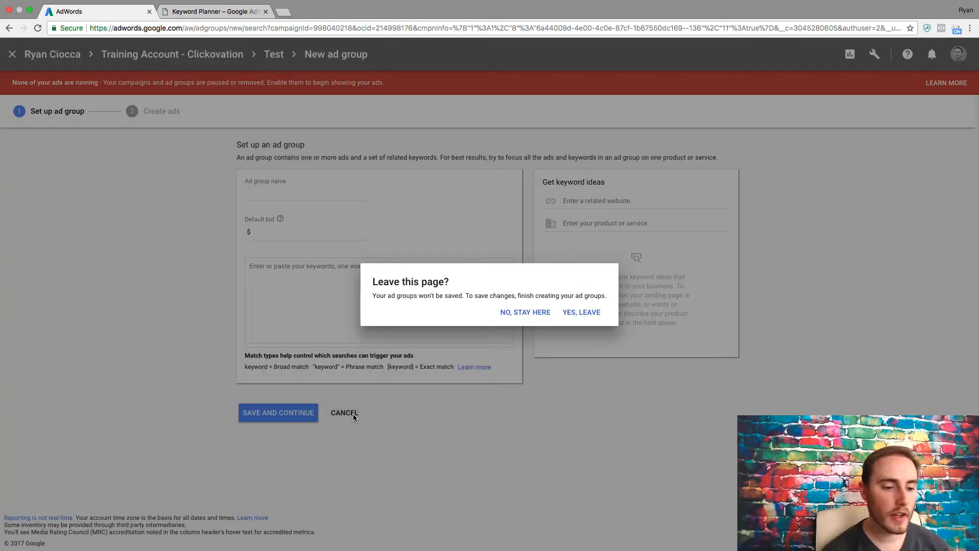
click(581, 312)
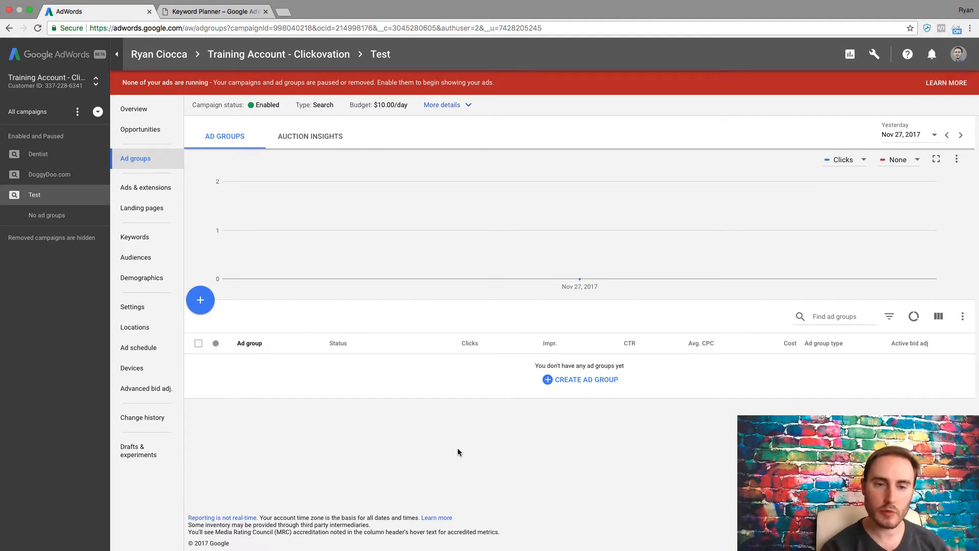
Review the Test campaign's settings with additional settings expanded, and open the campaign overview.
click(162, 313)
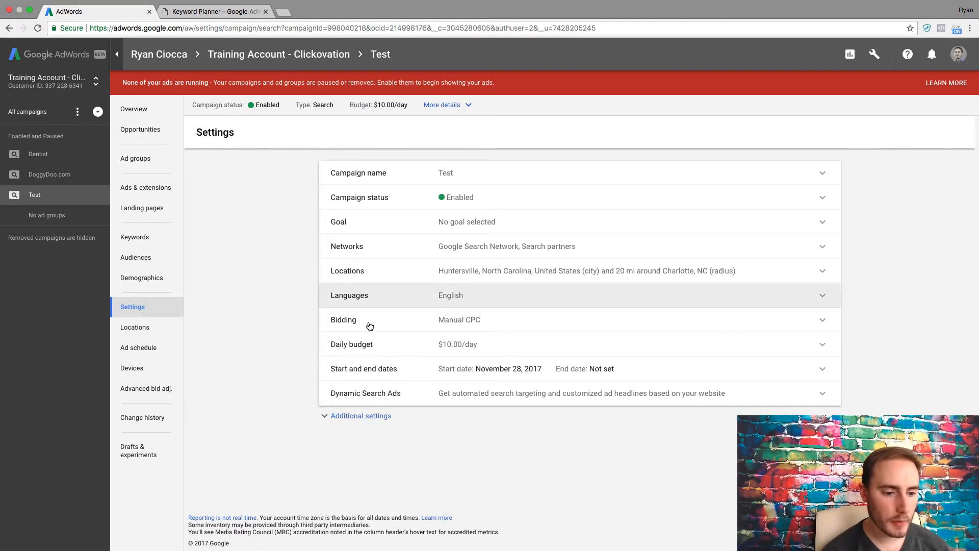
click(384, 414)
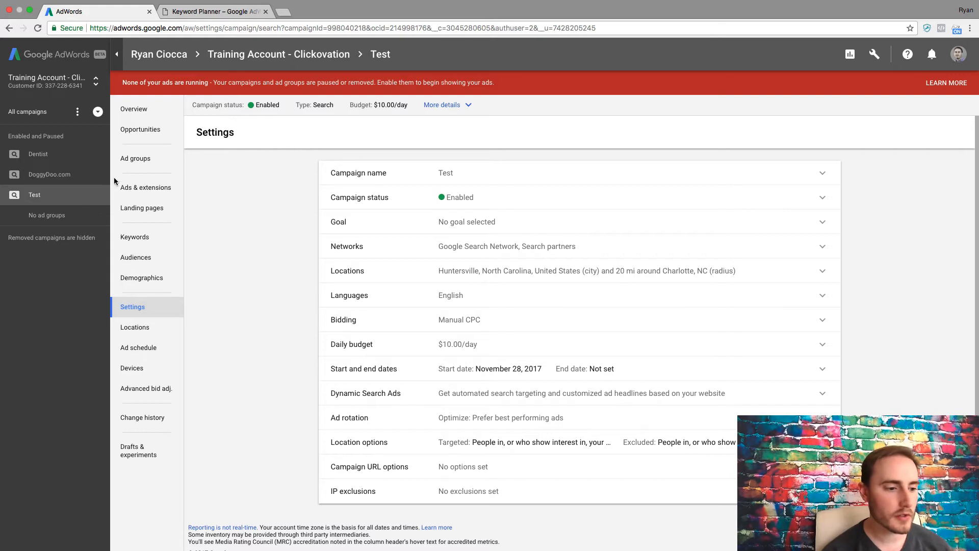
click(146, 116)
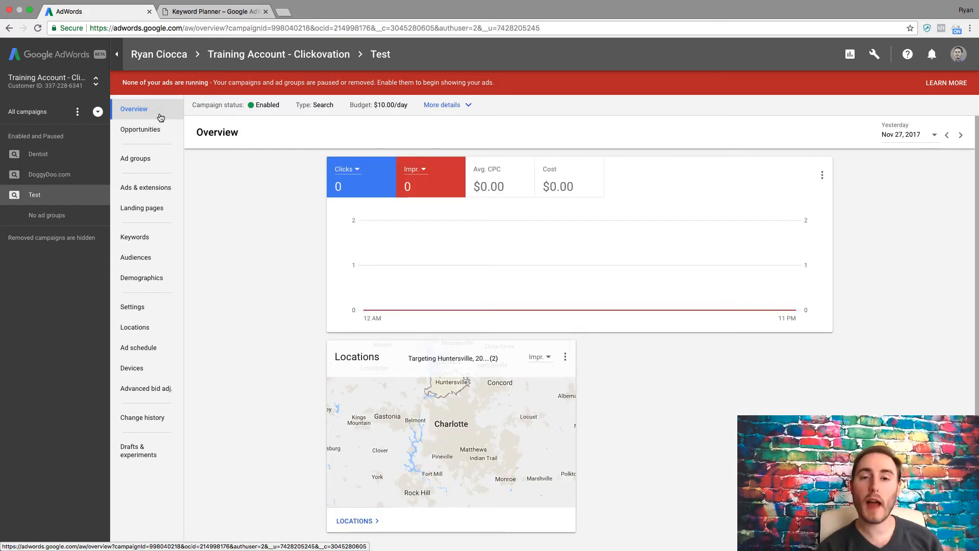